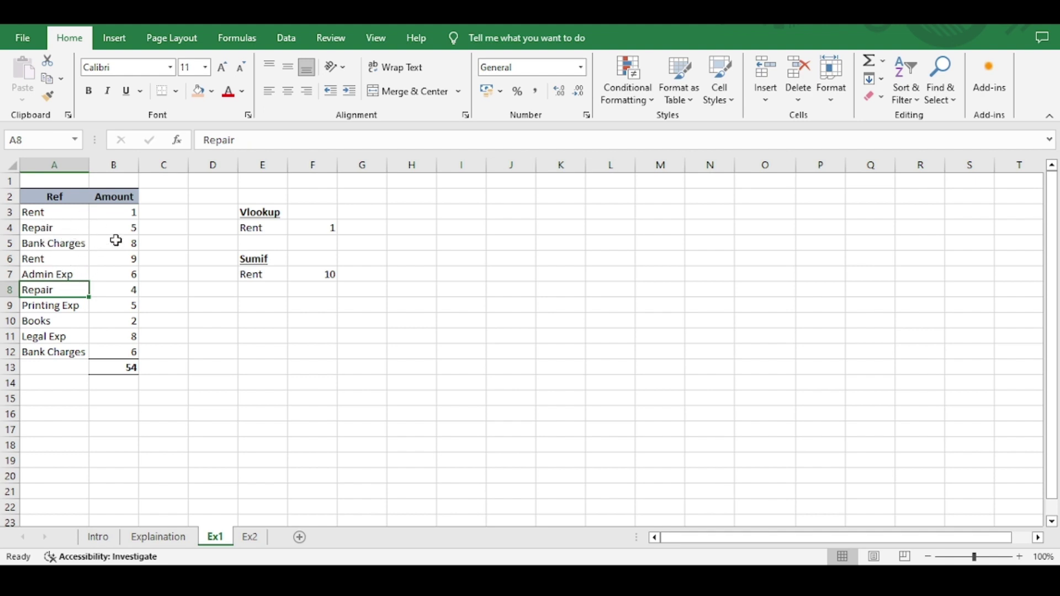
Examine the Ref column for repeated entries, comparing the two Repair rows and the Rent rows
{"action": "left_click", "coordinate": [98, 288]}
{"action": "left_click", "coordinate": [50, 285]}
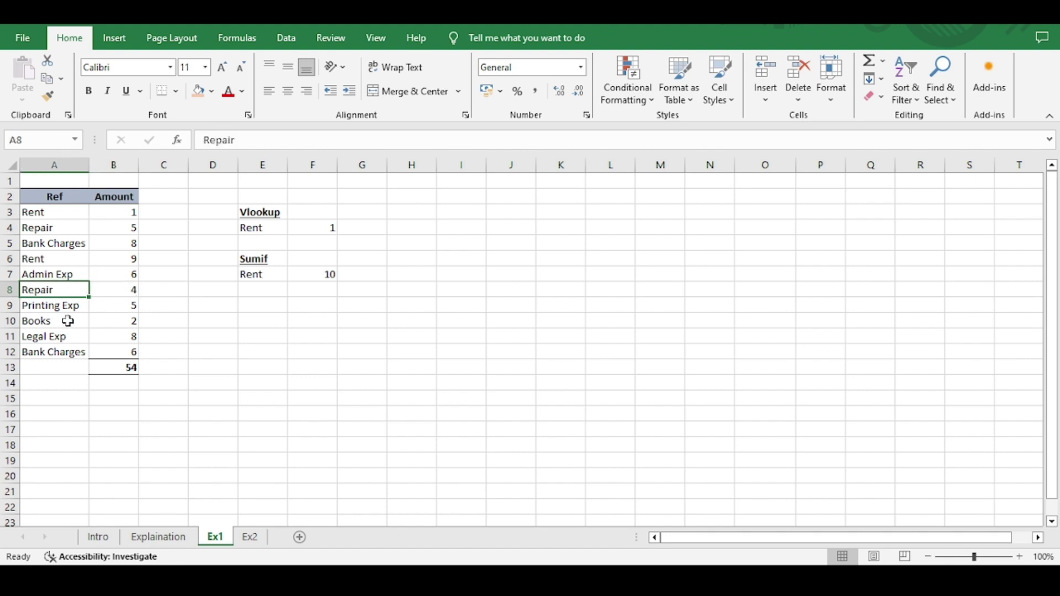
{"action": "left_click", "coordinate": [53, 215]}
{"action": "left_click", "coordinate": [46, 227]}
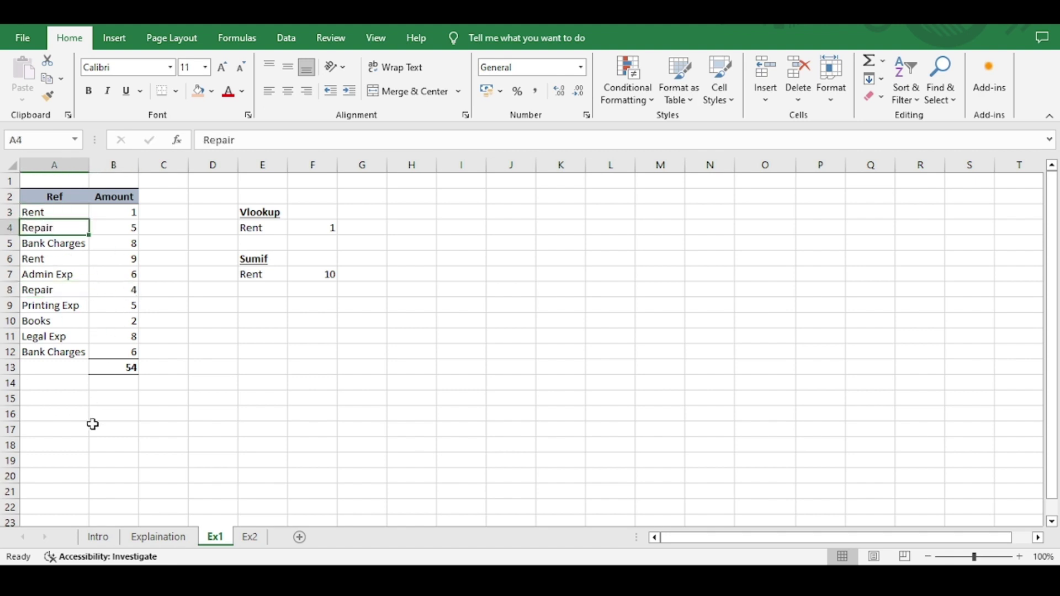
{"action": "left_click", "coordinate": [55, 256]}
{"action": "left_click", "coordinate": [52, 227]}
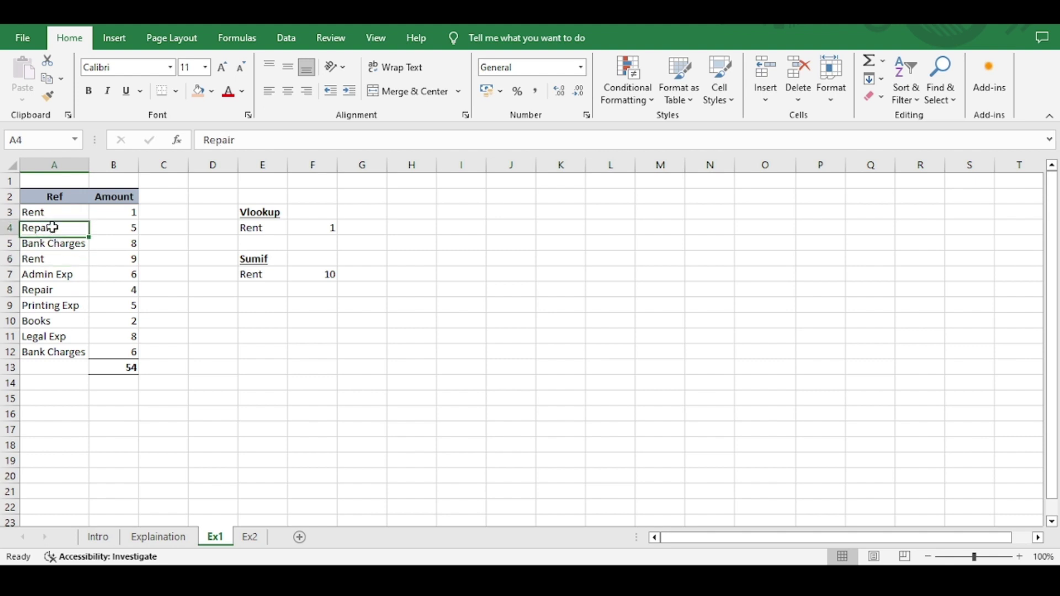
{"action": "left_click", "coordinate": [74, 292]}
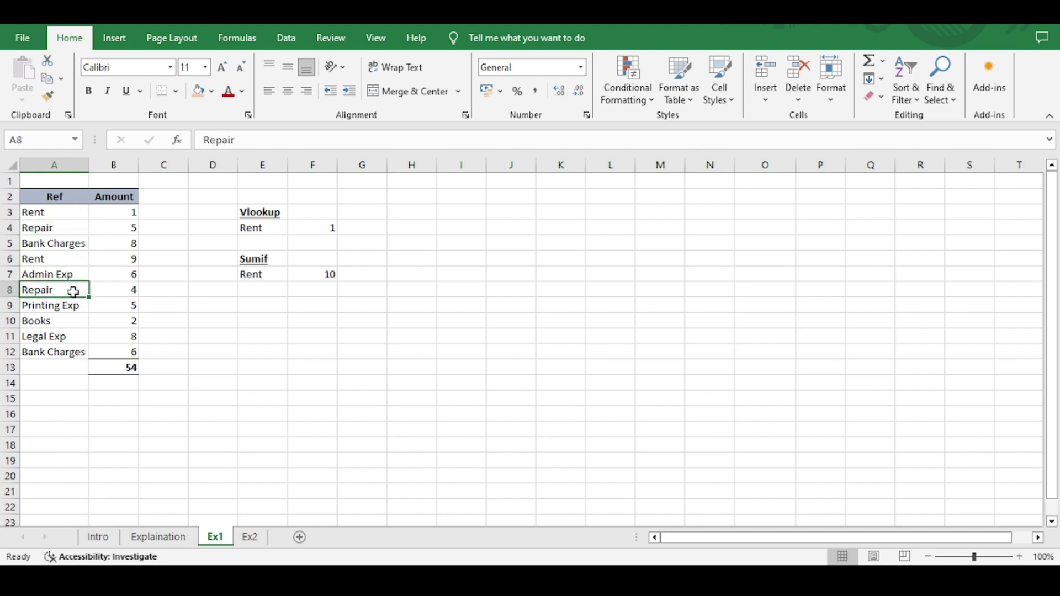
{"action": "left_click", "coordinate": [51, 229]}
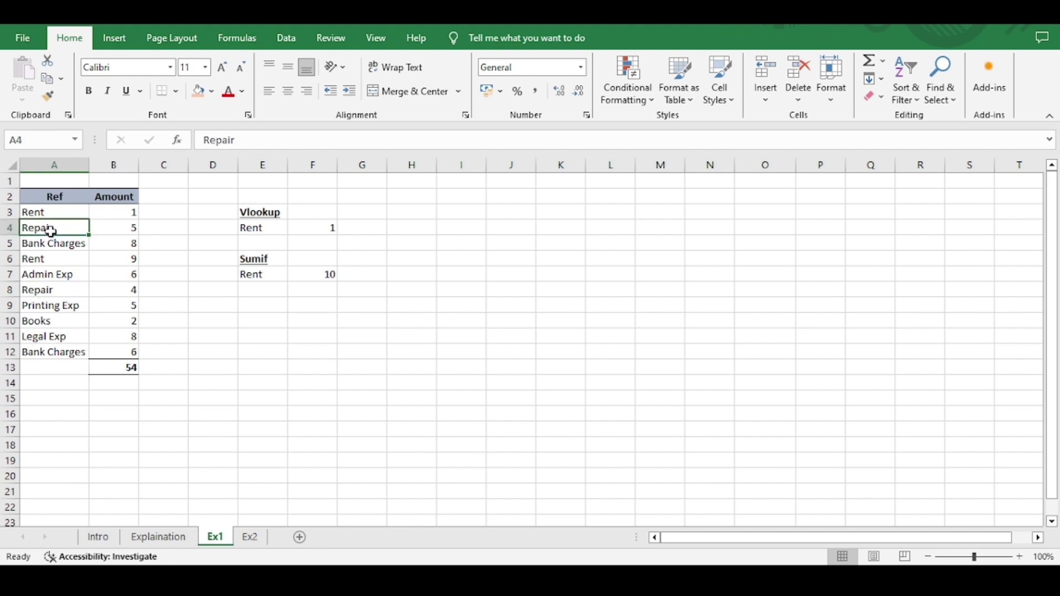
{"action": "left_click", "coordinate": [56, 288]}
{"action": "left_click", "coordinate": [56, 229]}
{"action": "left_click", "coordinate": [278, 325]}
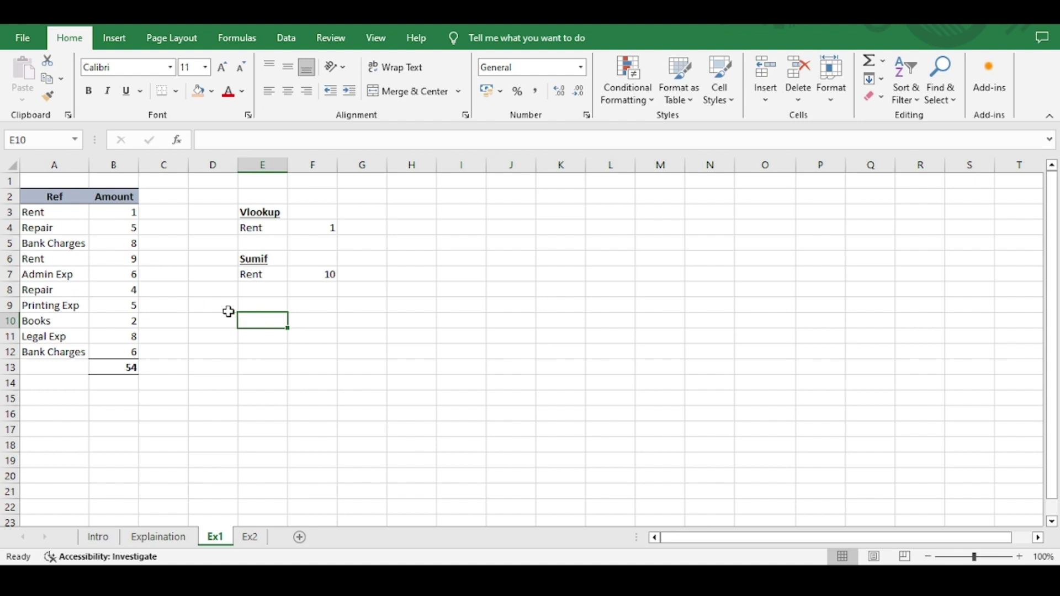
Clear the Vlookup result in F4 and begin a new VLOOKUP formula there with E4 as the lookup value
{"action": "left_click", "coordinate": [249, 231]}
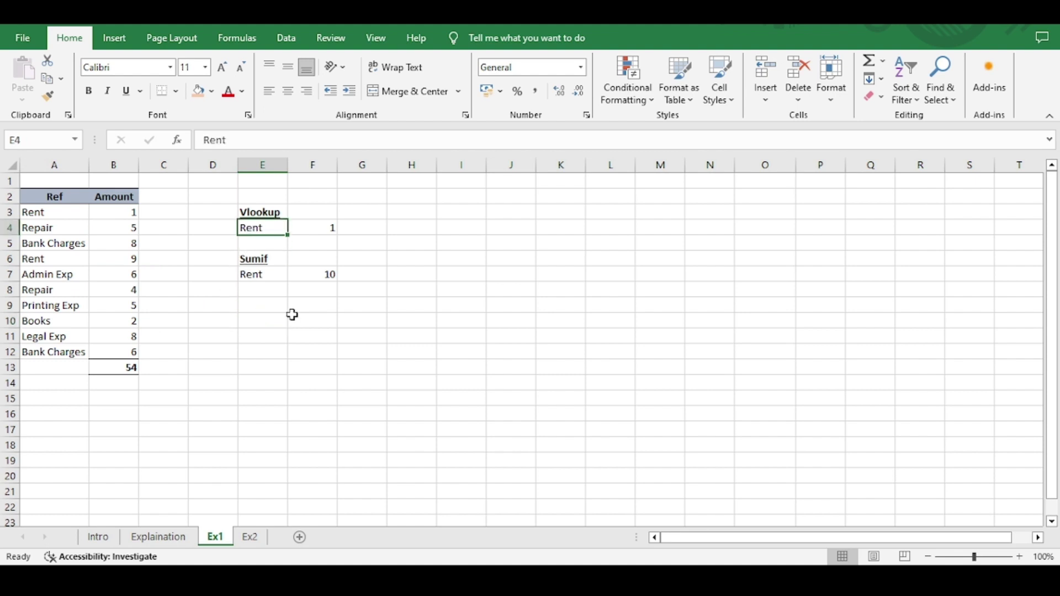
{"action": "key", "text": "Right"}
{"action": "key", "text": "Delete"}
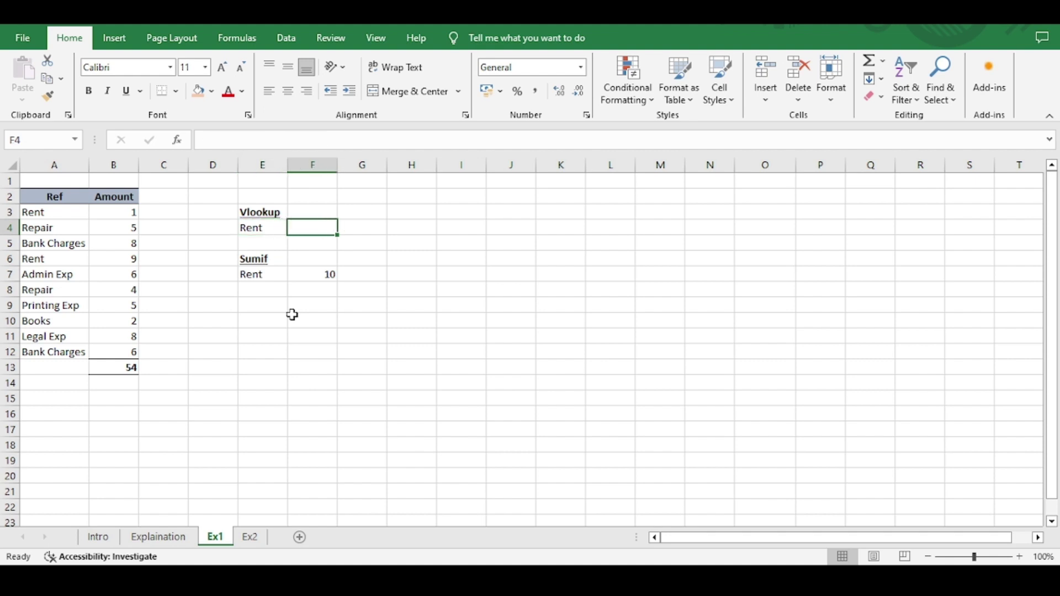
{"action": "type", "text": "=vloo"}
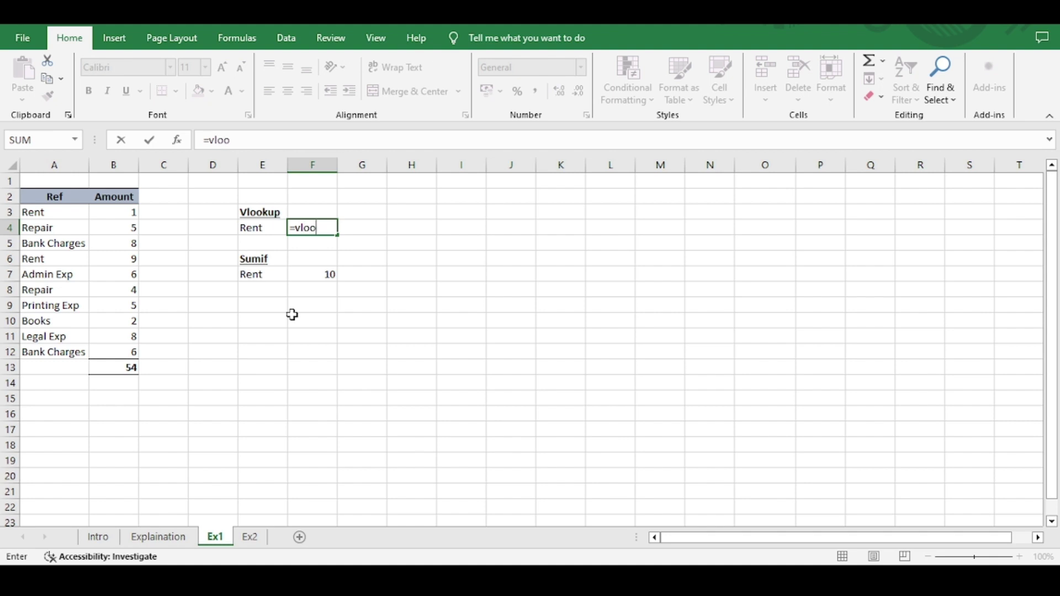
{"action": "key", "text": "Tab"}
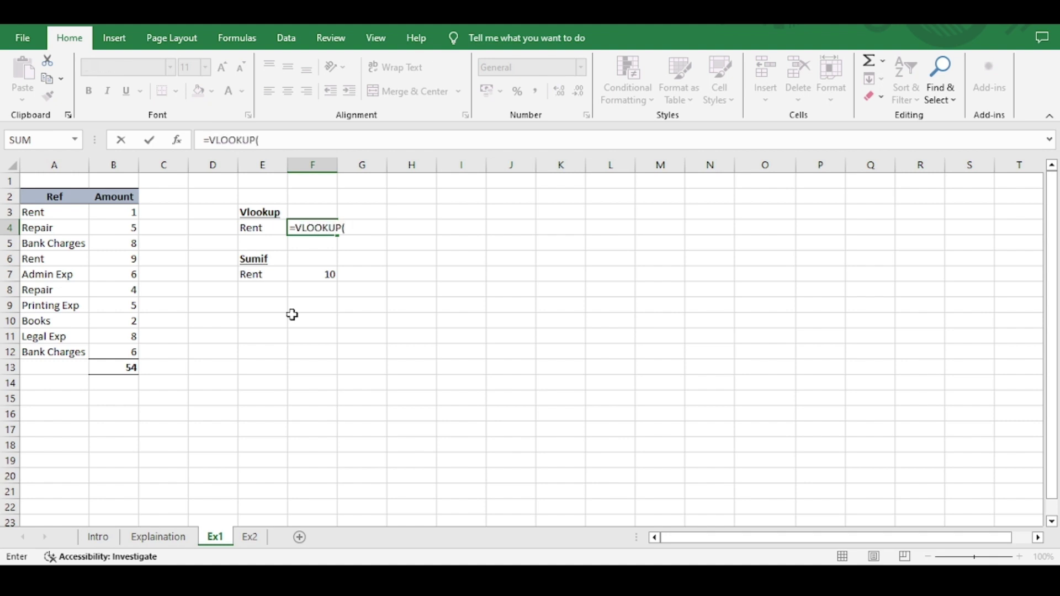
{"action": "key", "text": "Left"}
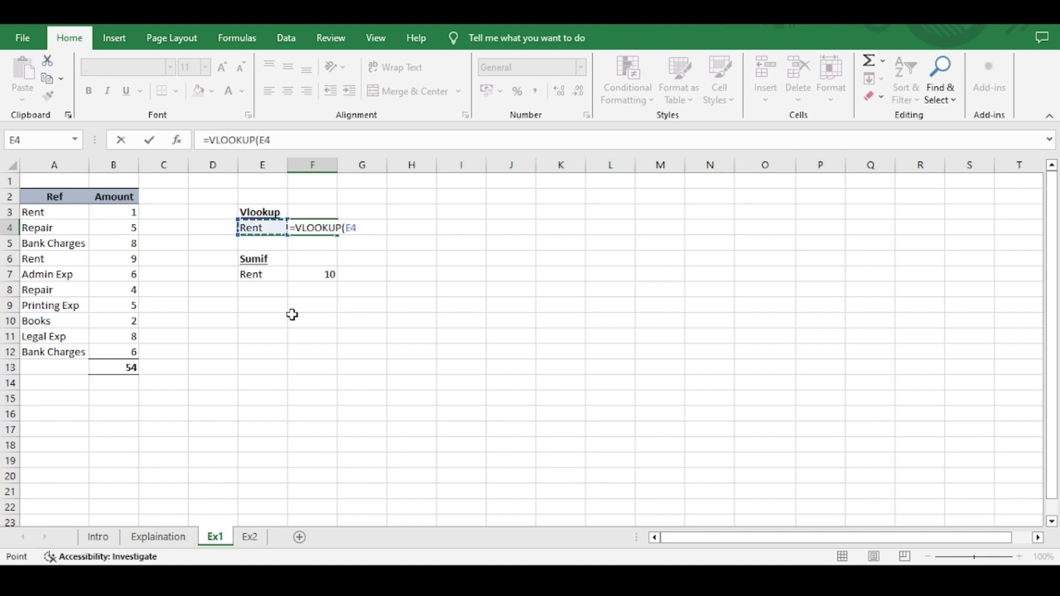
Supply the Ref and Amount data in A3:B12 as the table array of the VLOOKUP formula
{"action": "type", "text": ","}
{"action": "key", "text": "Left"}
{"action": "key", "text": "Left"}
{"action": "key", "text": "Left"}
{"action": "key", "text": "Left"}
{"action": "key", "text": "Up"}
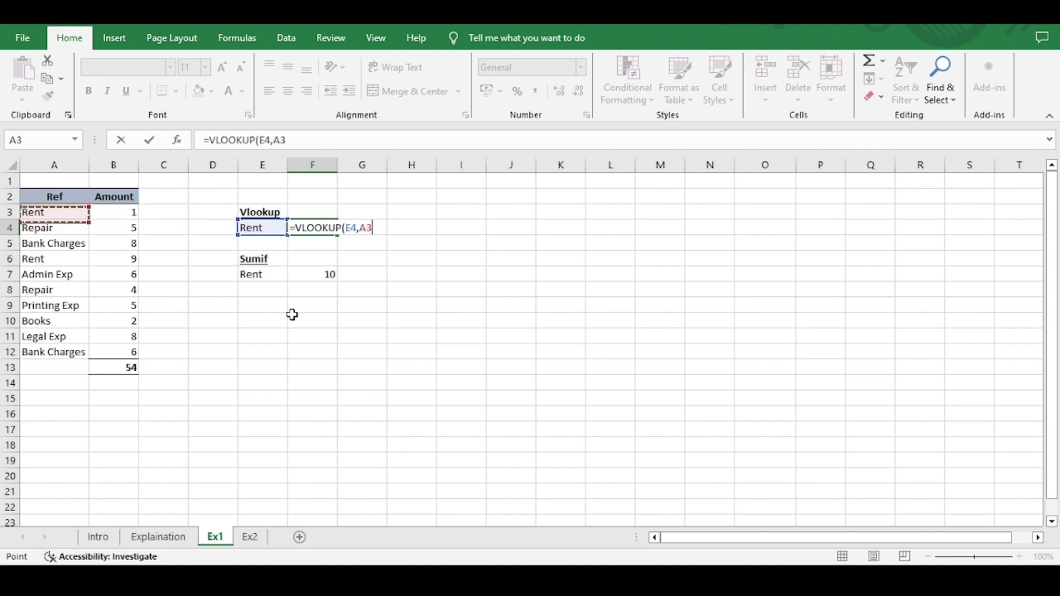
{"action": "key", "text": "ctrl+shift+Down"}
{"action": "key", "text": "shift+Right"}
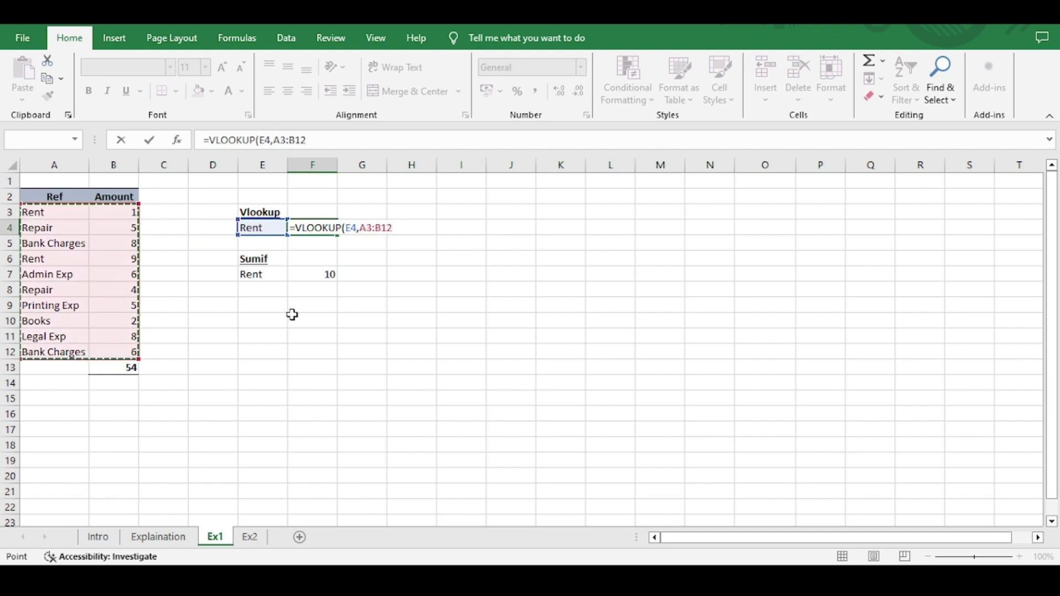
Complete the VLOOKUP formula in F4 with column index 2 and match type 0
{"action": "type", "text": ","}
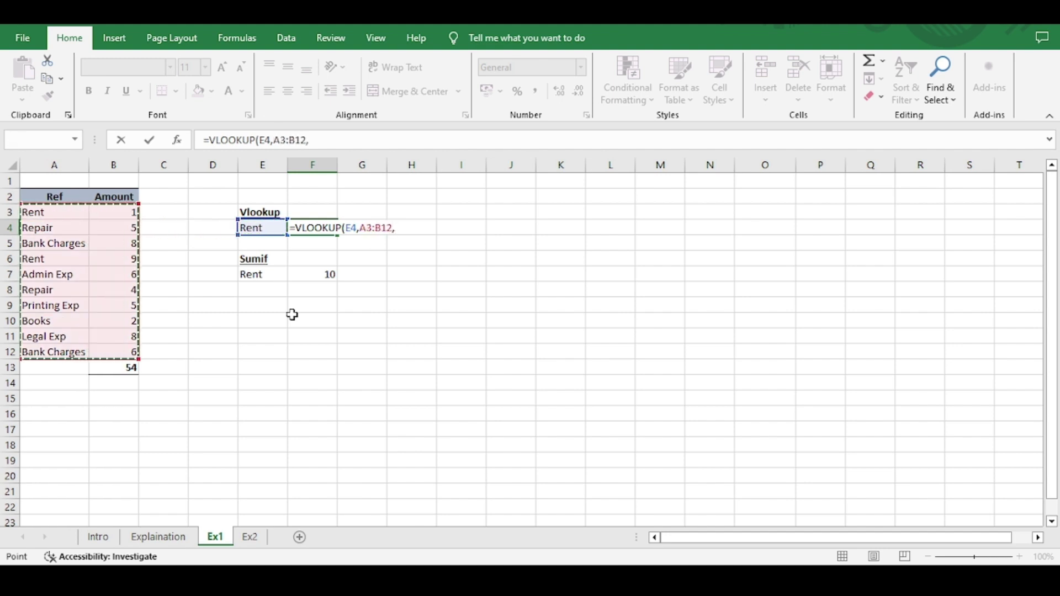
{"action": "type", "text": "2"}
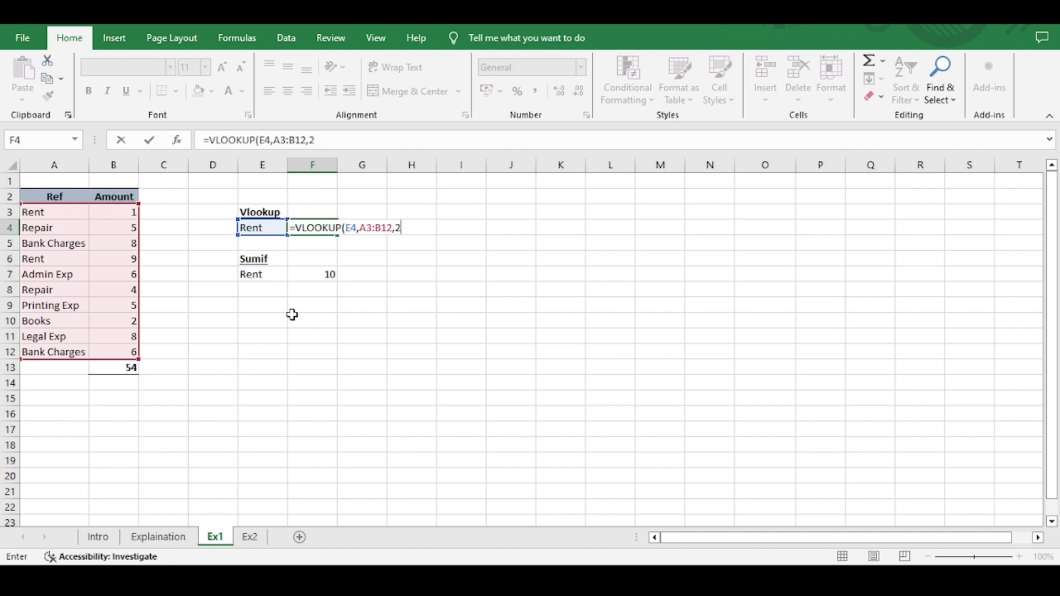
{"action": "type", "text": ",0)"}
{"action": "key", "text": "Return"}
{"action": "key", "text": "Up"}
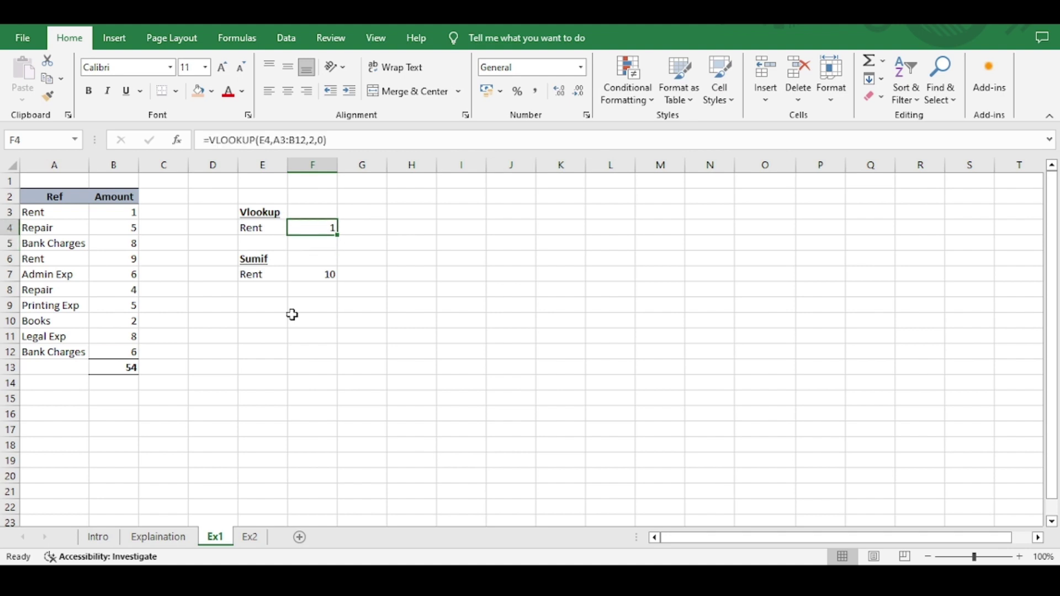
Set the first Rent amount in B3 to 9
{"action": "key", "text": "Left"}
{"action": "key", "text": "Left"}
{"action": "key", "text": "Left"}
{"action": "key", "text": "Left"}
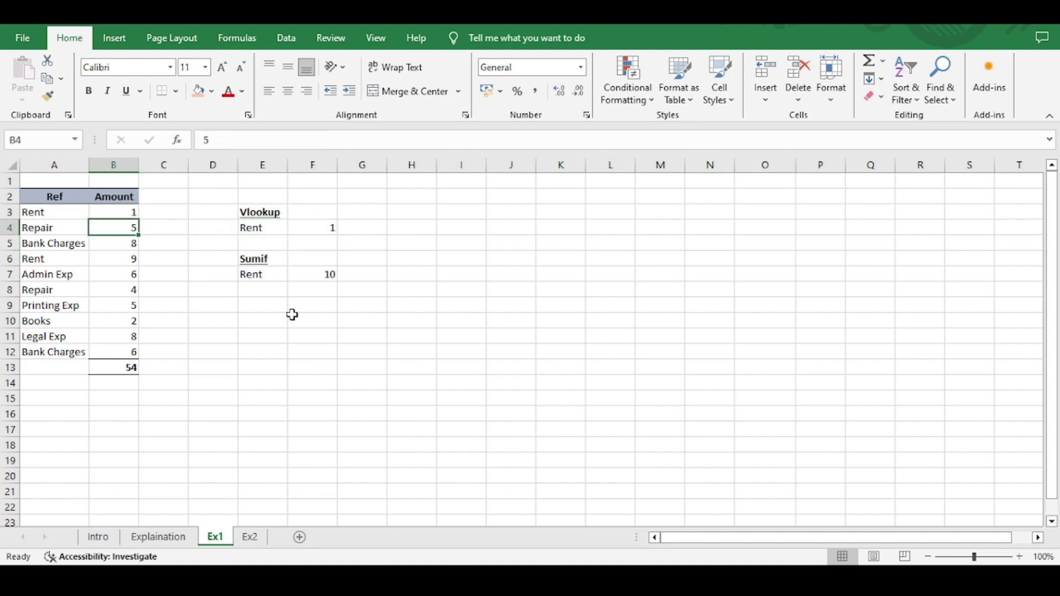
{"action": "key", "text": "Up"}
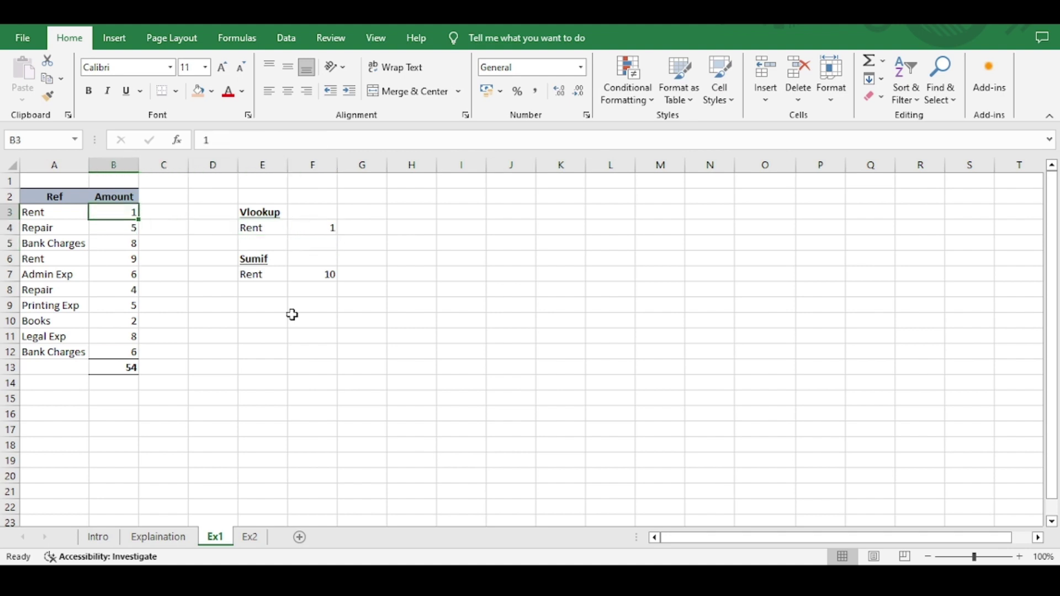
{"action": "type", "text": "9"}
{"action": "key", "text": "Return"}
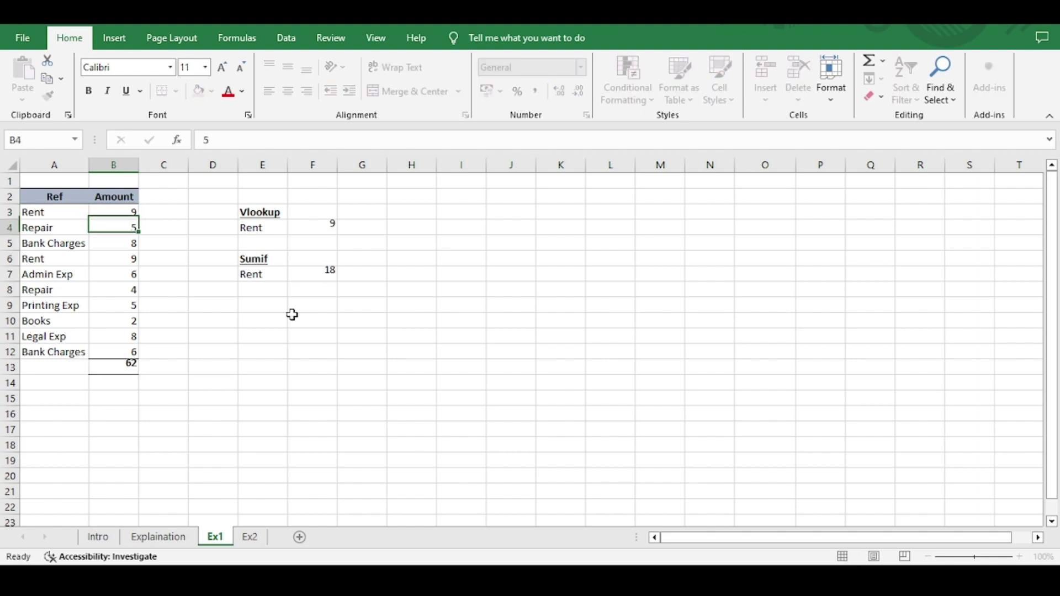
Set the first Rent amount in B3 to 5
{"action": "key", "text": "Up"}
{"action": "type", "text": "5"}
{"action": "key", "text": "Return"}
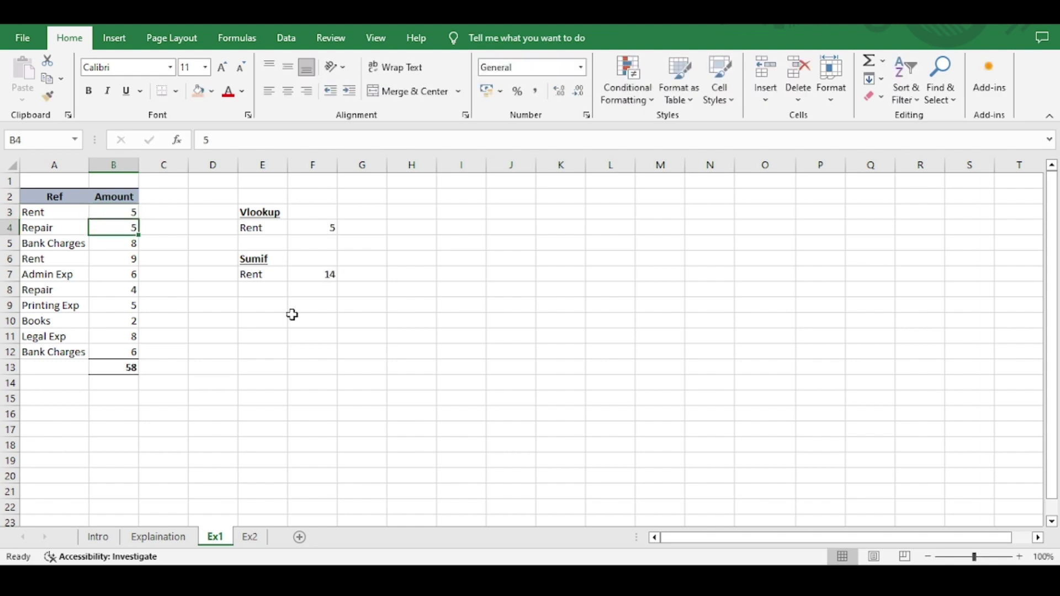
Compare the VLOOKUP result in F4 with the first Rent entry in row 3 of the data table
{"action": "key", "text": "Up"}
{"action": "key", "text": "Right"}
{"action": "key", "text": "Right"}
{"action": "key", "text": "Right"}
{"action": "key", "text": "Right"}
{"action": "key", "text": "Down"}
{"action": "key", "text": "Down"}
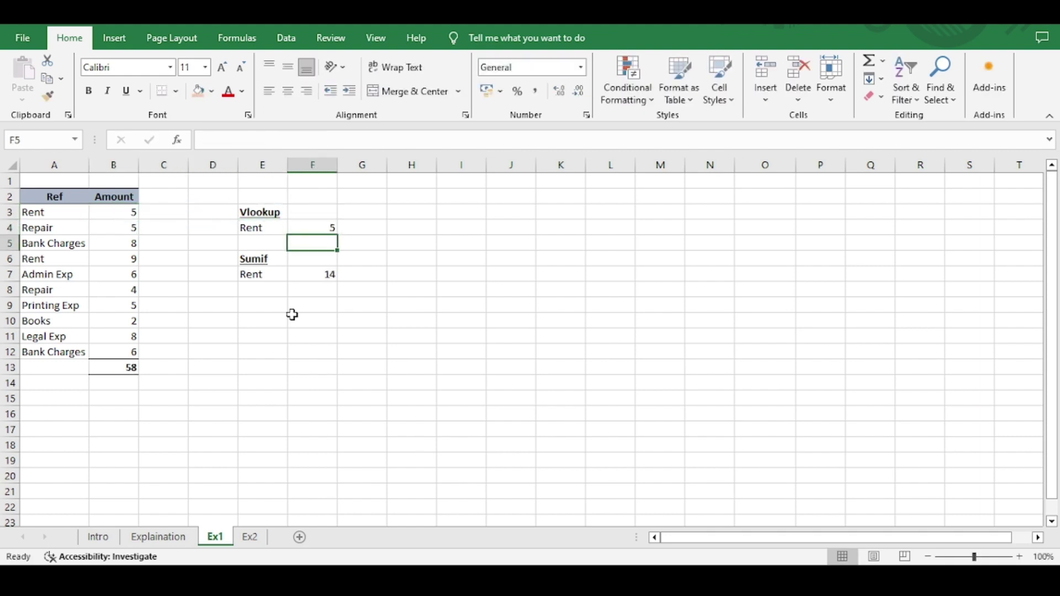
{"action": "key", "text": "Left"}
{"action": "key", "text": "Up"}
{"action": "key", "text": "Left"}
{"action": "key", "text": "Left"}
{"action": "key", "text": "Left"}
{"action": "key", "text": "Left"}
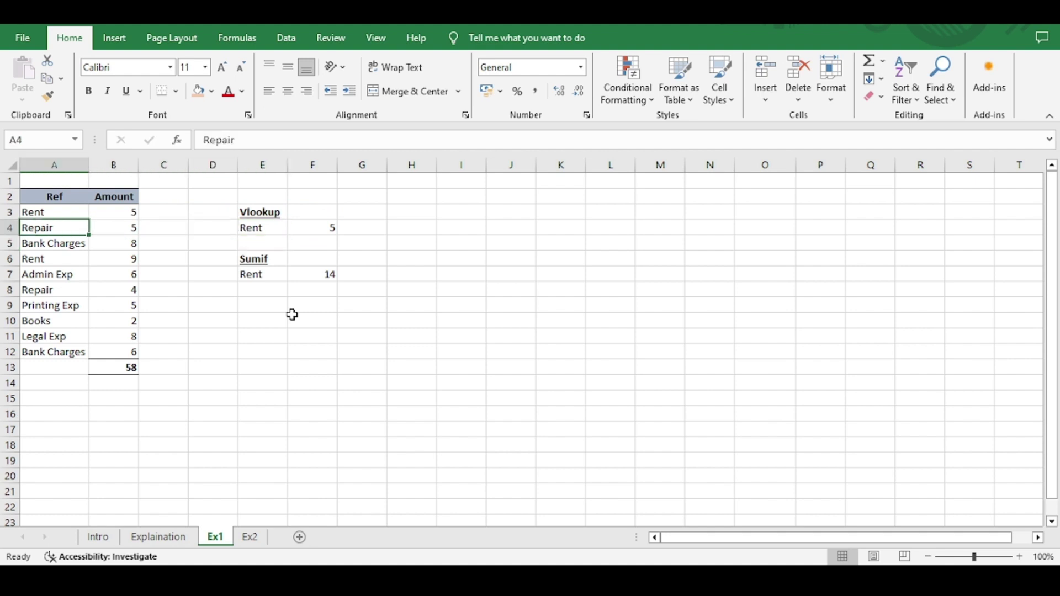
{"action": "key", "text": "Up"}
{"action": "key", "text": "Right"}
{"action": "key", "text": "Right"}
{"action": "key", "text": "Right"}
{"action": "key", "text": "Right"}
{"action": "key", "text": "Right"}
{"action": "key", "text": "Down"}
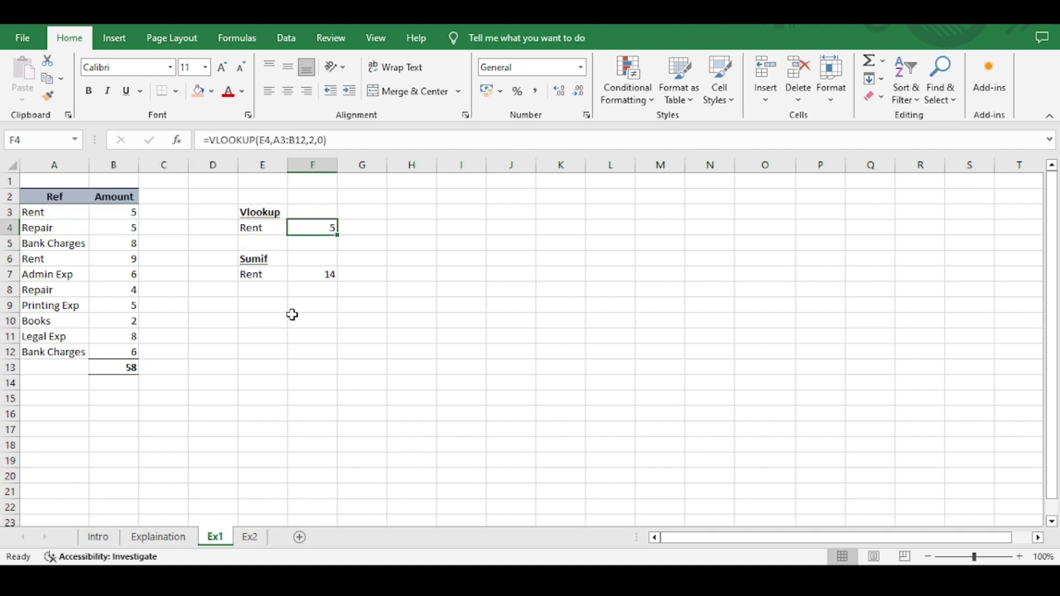
{"action": "key", "text": "Left"}
{"action": "key", "text": "Left"}
{"action": "key", "text": "Left"}
{"action": "key", "text": "Left"}
{"action": "key", "text": "Left"}
{"action": "key", "text": "Up"}
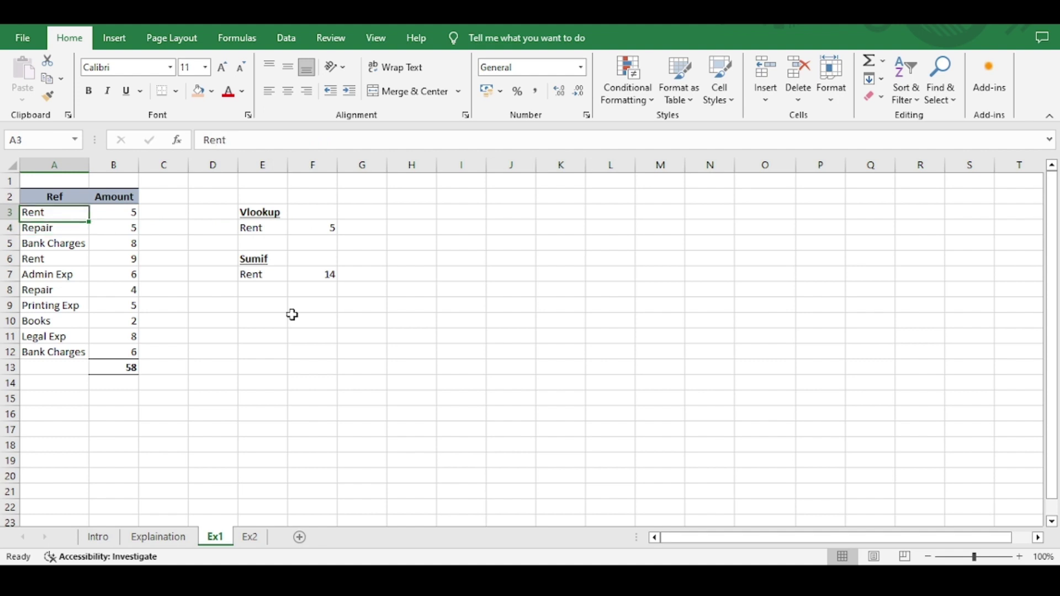
Go through the entries of the Ref column from its header down to the last rows
{"action": "key", "text": "Up"}
{"action": "key", "text": "Down"}
{"action": "key", "text": "Down"}
{"action": "key", "text": "Down"}
{"action": "key", "text": "Down"}
{"action": "key", "text": "Down"}
{"action": "key", "text": "Down"}
{"action": "key", "text": "Down"}
{"action": "key", "text": "Down"}
{"action": "key", "text": "Down"}
{"action": "key", "text": "Down"}
{"action": "key", "text": "Down"}
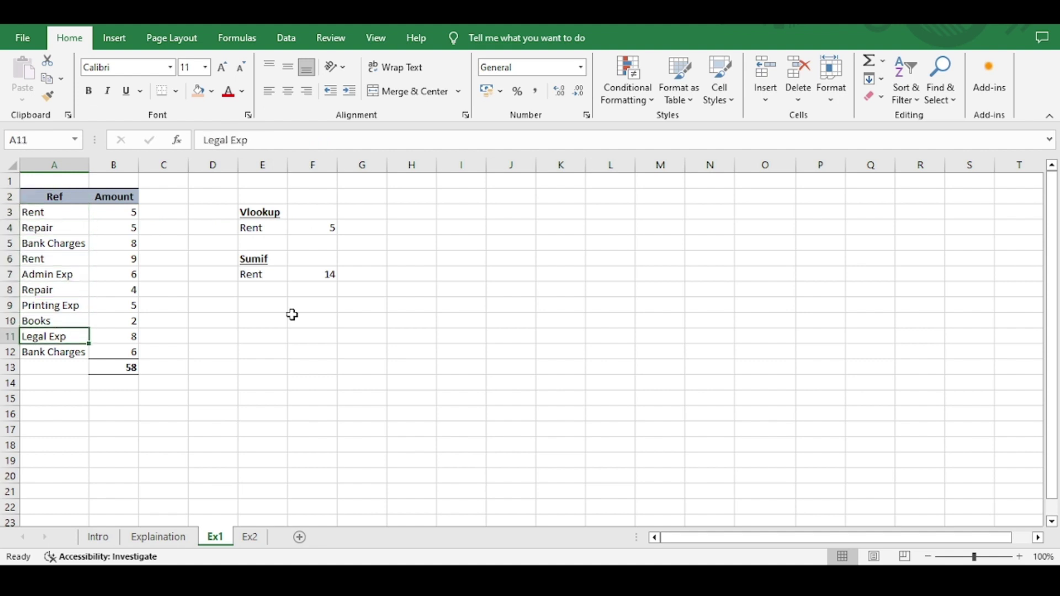
Clear the Sumif result for Rent in cell F7
{"action": "key", "text": "Up"}
{"action": "key", "text": "Up"}
{"action": "key", "text": "Up"}
{"action": "key", "text": "Right"}
{"action": "key", "text": "Right"}
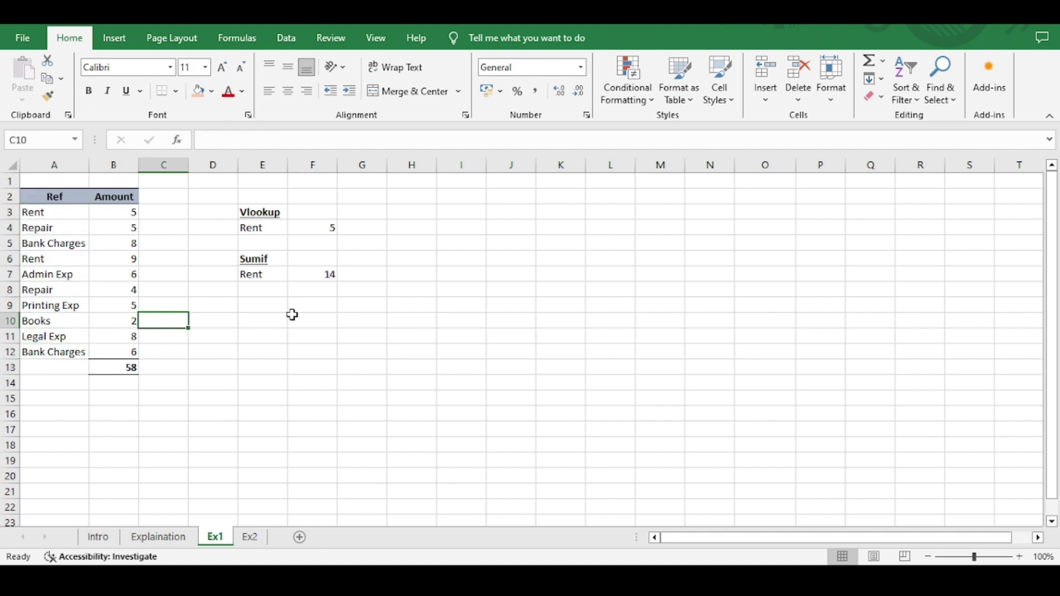
{"action": "key", "text": "Right"}
{"action": "key", "text": "Right"}
{"action": "key", "text": "Right"}
{"action": "key", "text": "Up"}
{"action": "key", "text": "Up"}
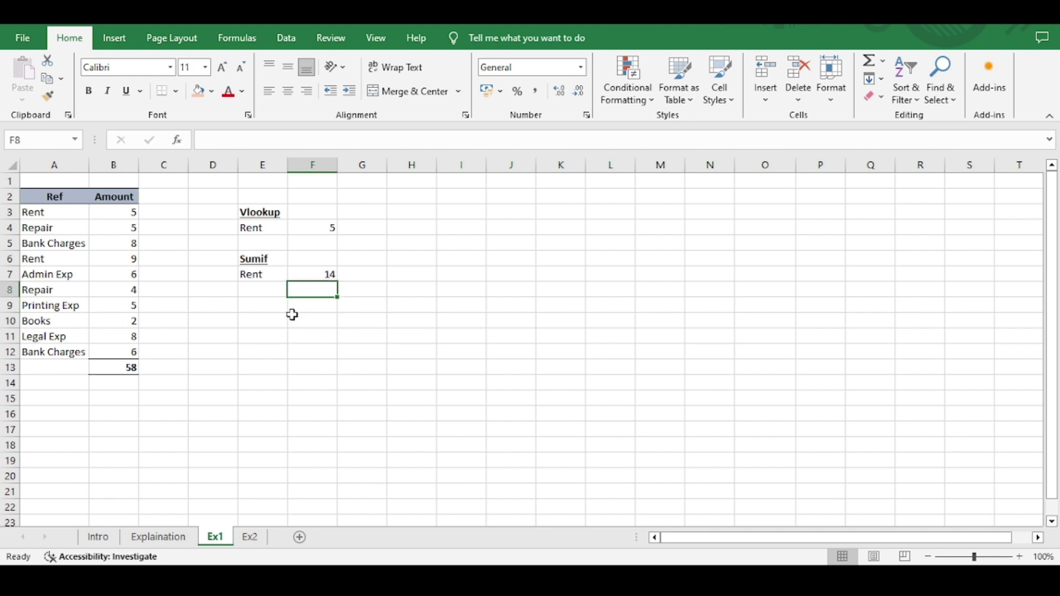
{"action": "key", "text": "Up"}
{"action": "key", "text": "Delete"}
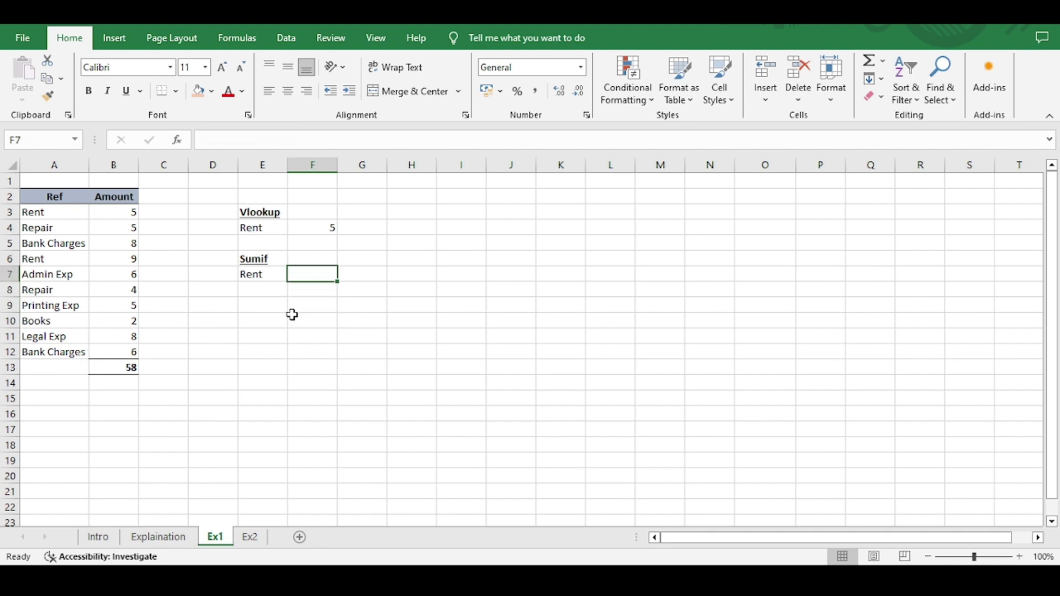
Begin a SUMIF formula in F7 with the Ref entries A3:A12 as its criteria range
{"action": "type", "text": "=sumif"}
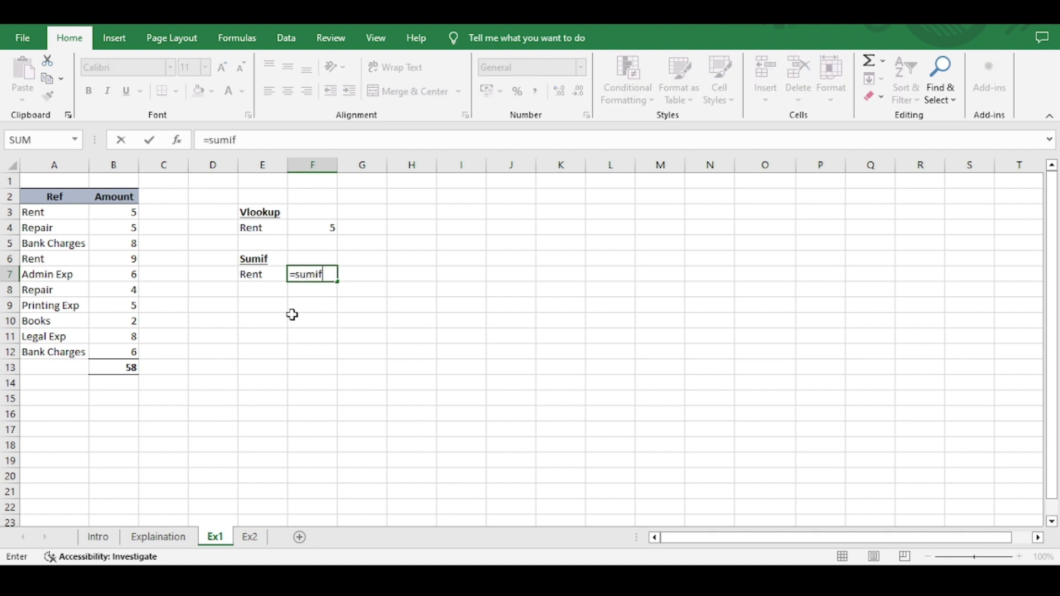
{"action": "key", "text": "Tab"}
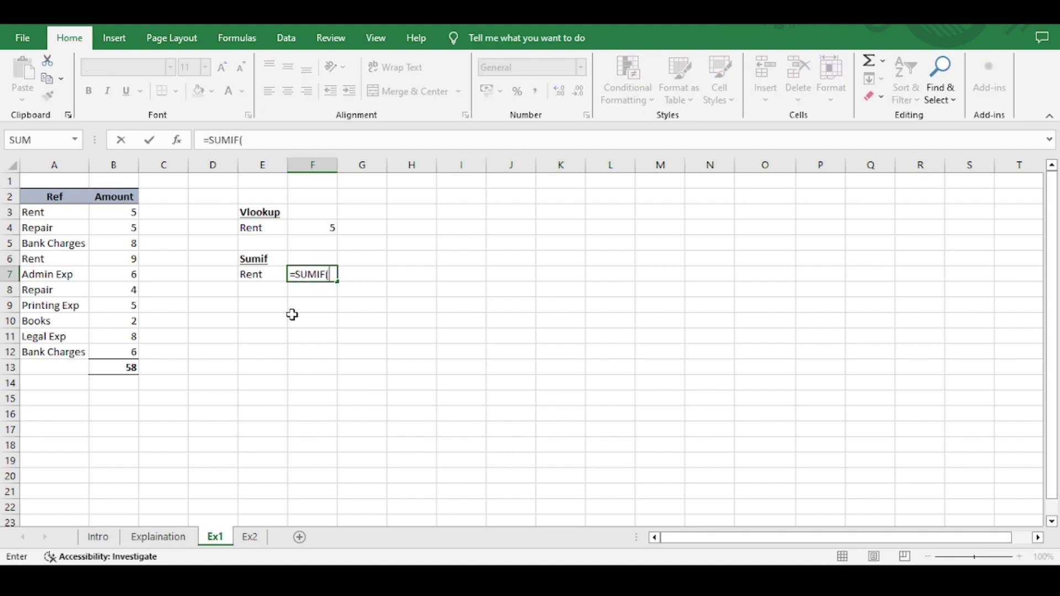
{"action": "key", "text": "Left"}
{"action": "key", "text": "Left"}
{"action": "key", "text": "Left"}
{"action": "key", "text": "Left"}
{"action": "key", "text": "Left"}
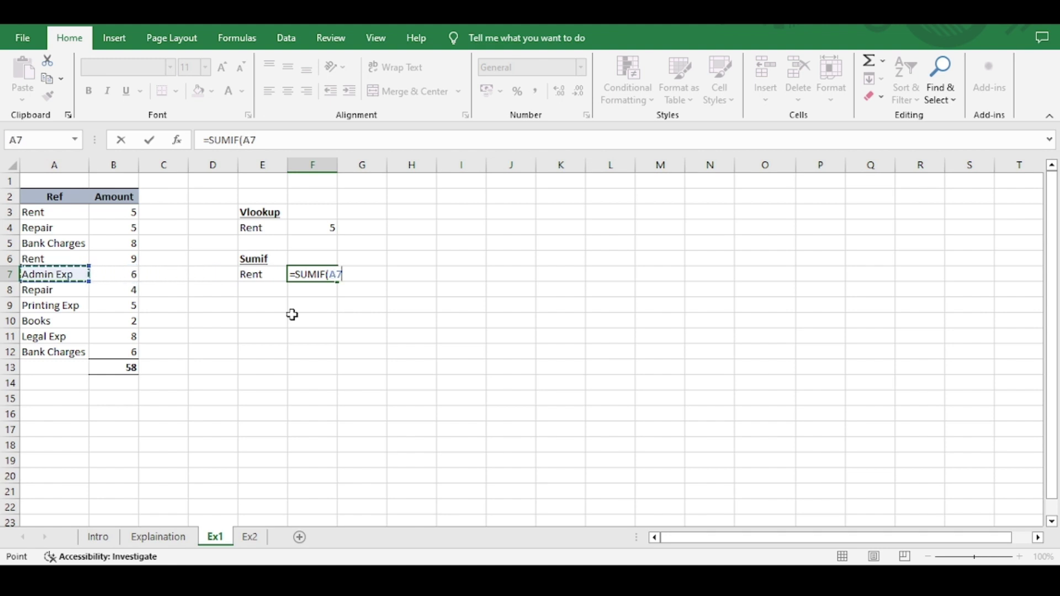
{"action": "key", "text": "Up"}
{"action": "key", "text": "Up"}
{"action": "key", "text": "Up"}
{"action": "key", "text": "Up"}
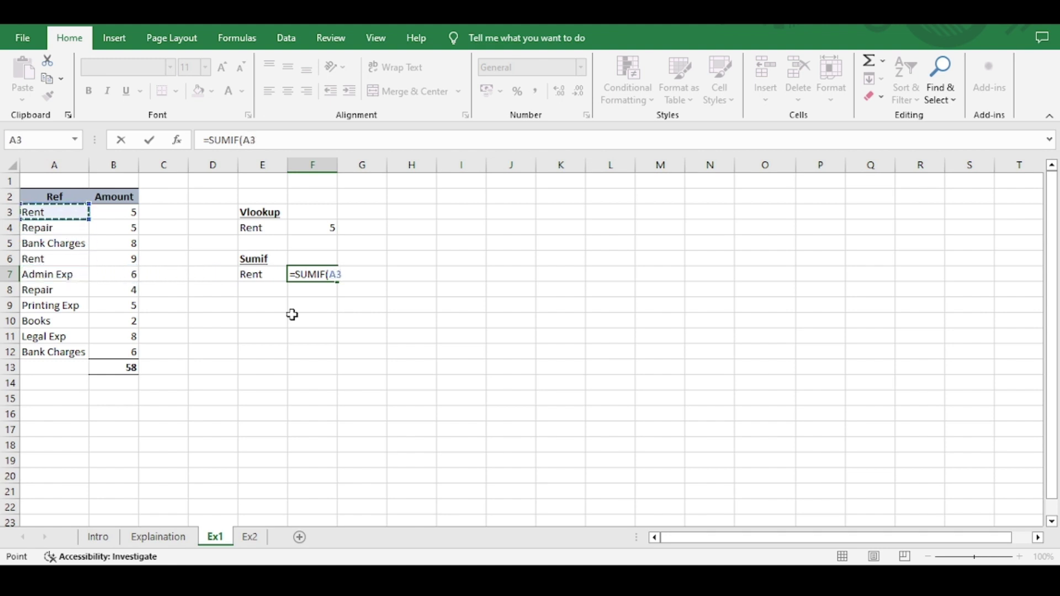
{"action": "key", "text": "shift+Down"}
{"action": "key", "text": "ctrl+shift+Down"}
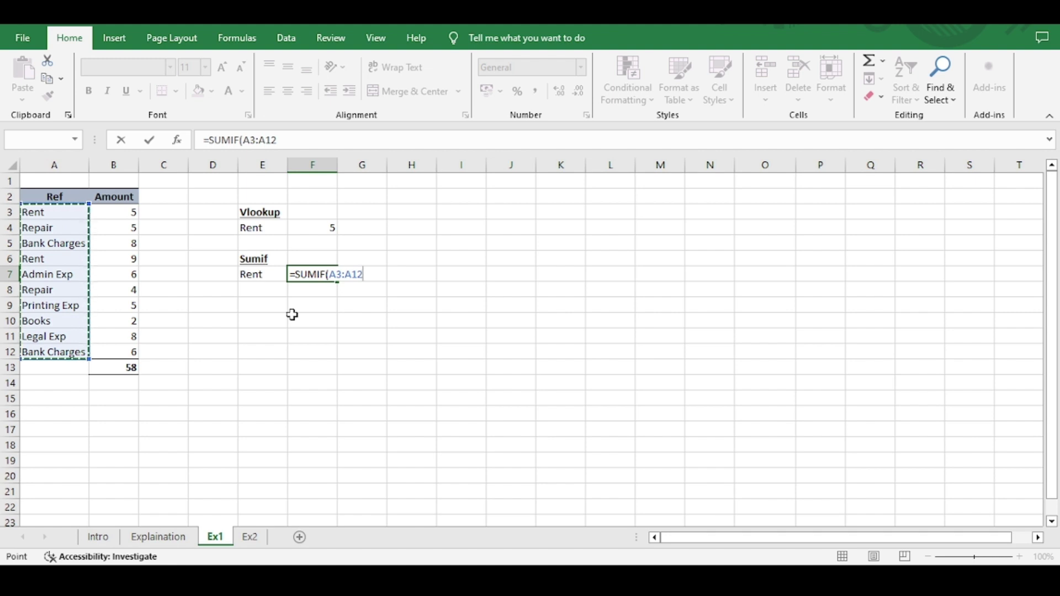
Try the whole of column A as the SUMIF criteria range, and reselect A3:A12
{"action": "key", "text": "ctrl+space"}
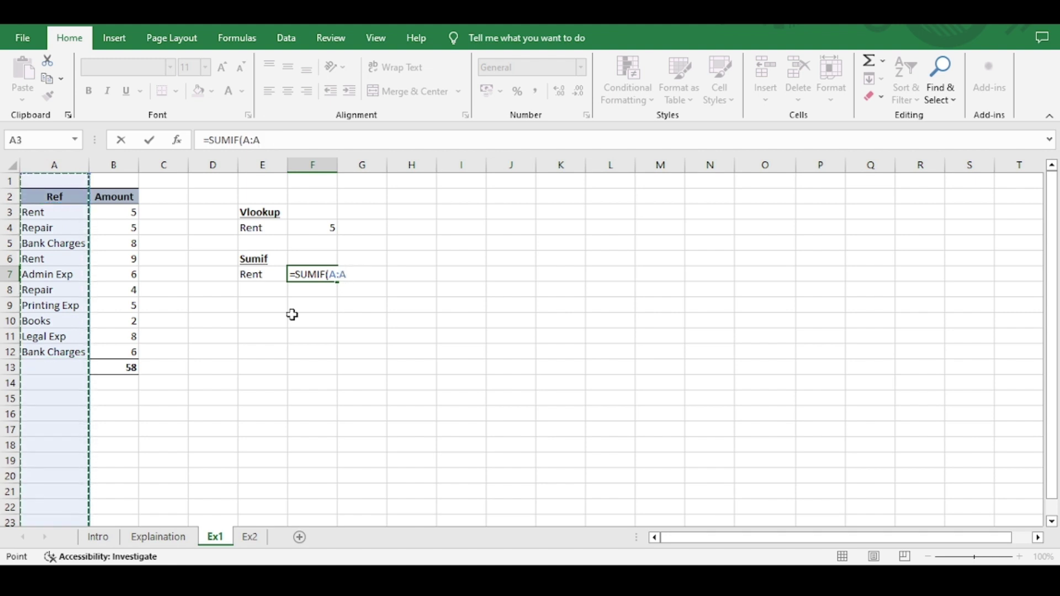
{"action": "key", "text": "Up"}
{"action": "key", "text": "Down"}
{"action": "key", "text": "ctrl+shift+Down"}
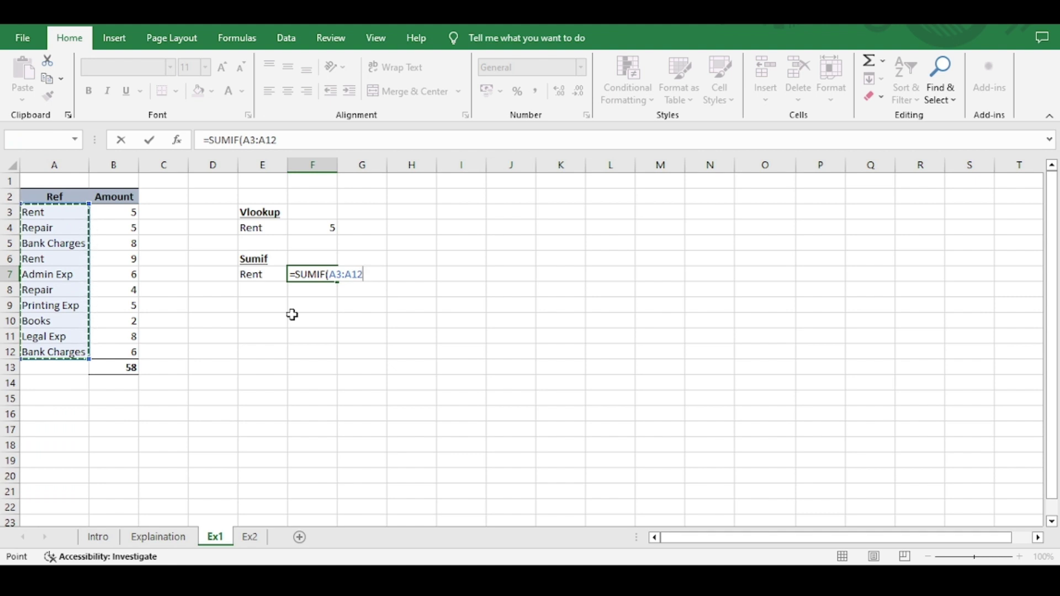
Add a criteria argument to the SUMIF formula in F7, trying the first Rent entry in A3 as the criterion
{"action": "type", "text": ","}
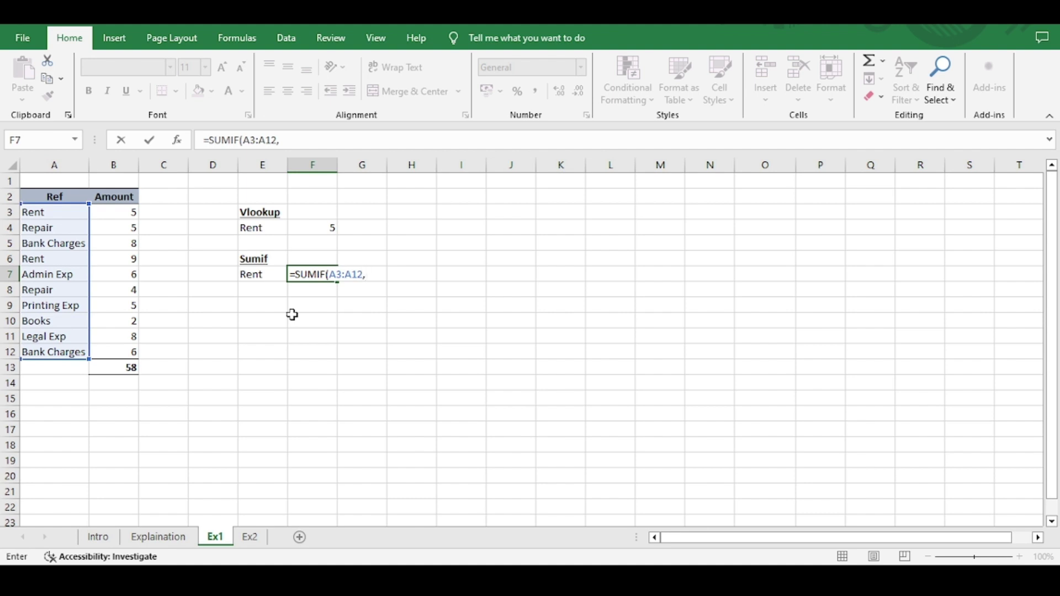
{"action": "key", "text": "Left"}
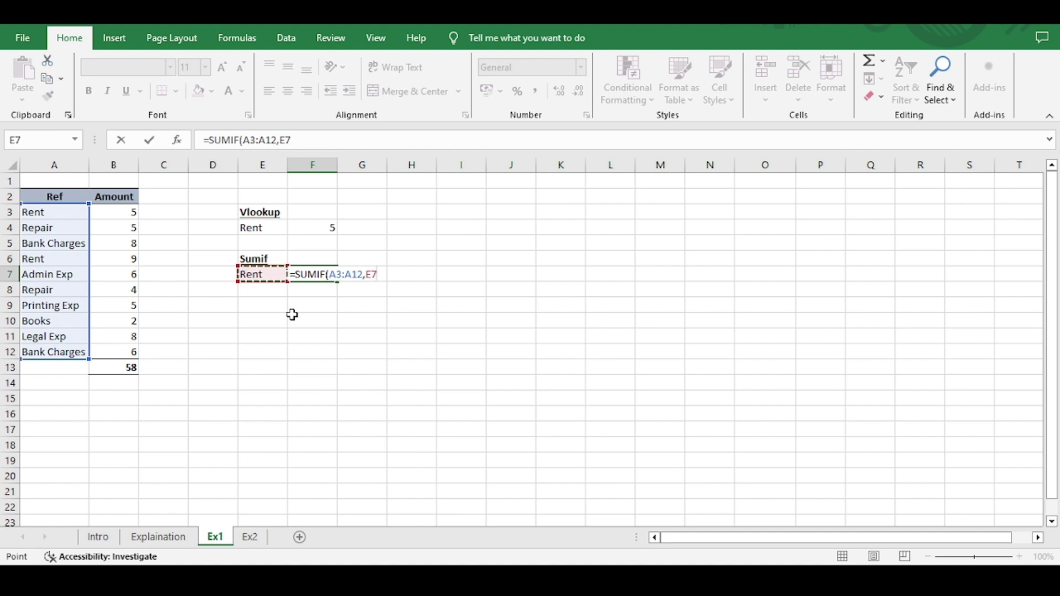
{"action": "key", "text": "Left"}
{"action": "key", "text": "Left"}
{"action": "key", "text": "Left"}
{"action": "key", "text": "Left"}
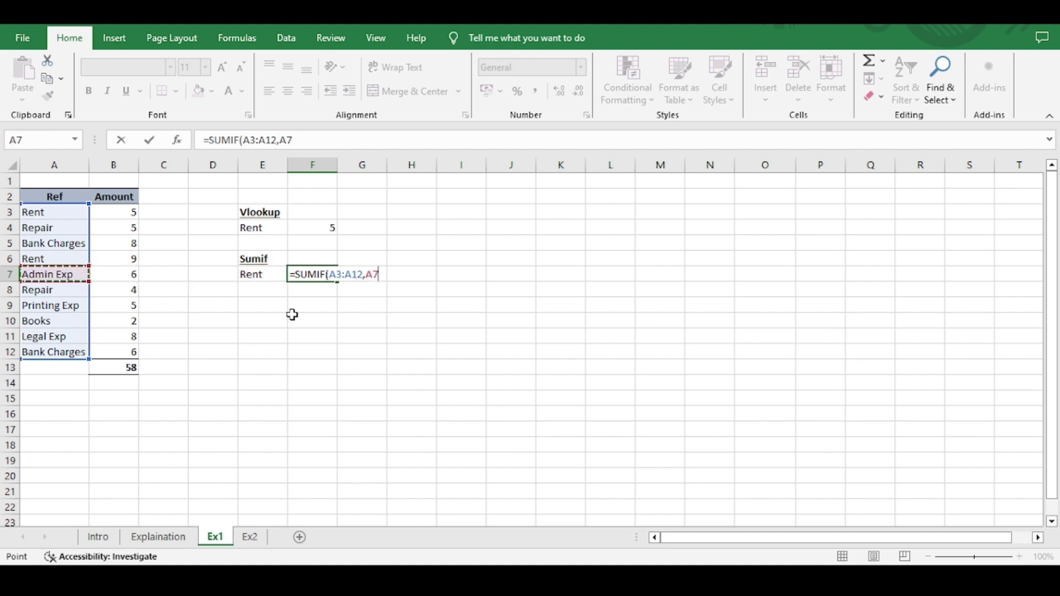
{"action": "key", "text": "Up"}
{"action": "key", "text": "Up"}
{"action": "key", "text": "Up"}
{"action": "key", "text": "Up"}
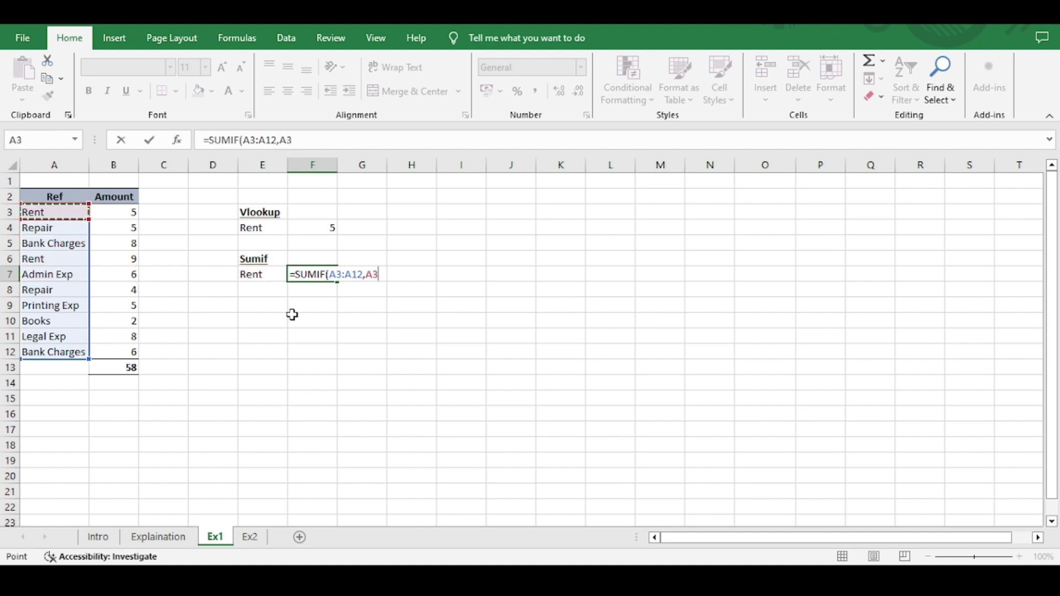
Point the SUMIF criterion back to the Rent label in E7
{"action": "key", "text": "Right"}
{"action": "key", "text": "Right"}
{"action": "key", "text": "Right"}
{"action": "key", "text": "Right"}
{"action": "key", "text": "Down"}
{"action": "key", "text": "Down"}
{"action": "key", "text": "Down"}
{"action": "key", "text": "Down"}
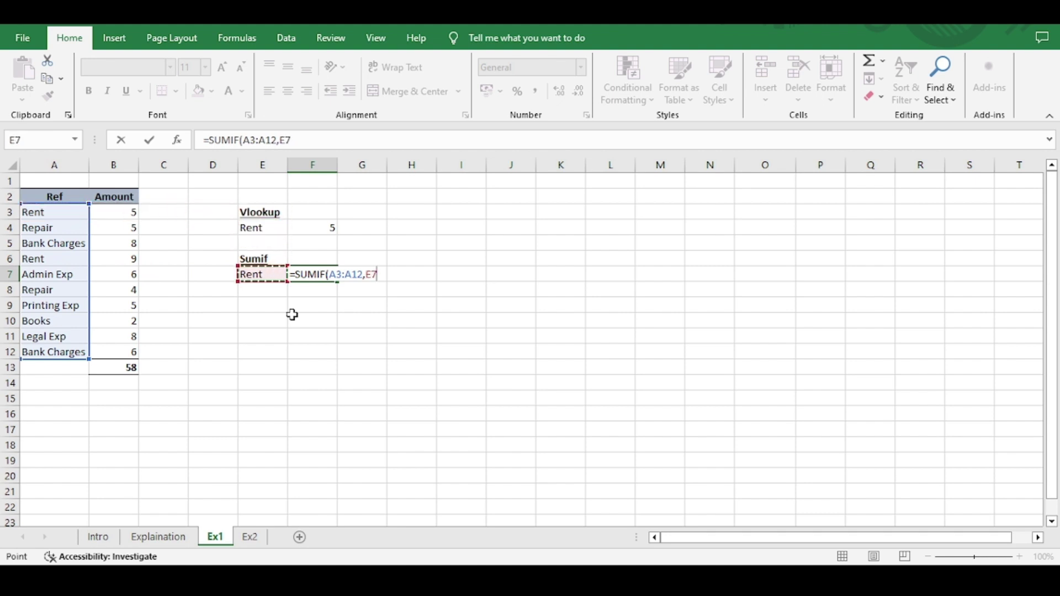
Set the Amount entries B3:B12 as the sum range and complete the SUMIF formula in F7
{"action": "type", "text": ","}
{"action": "key", "text": "Left"}
{"action": "key", "text": "Left"}
{"action": "key", "text": "Left"}
{"action": "key", "text": "Left"}
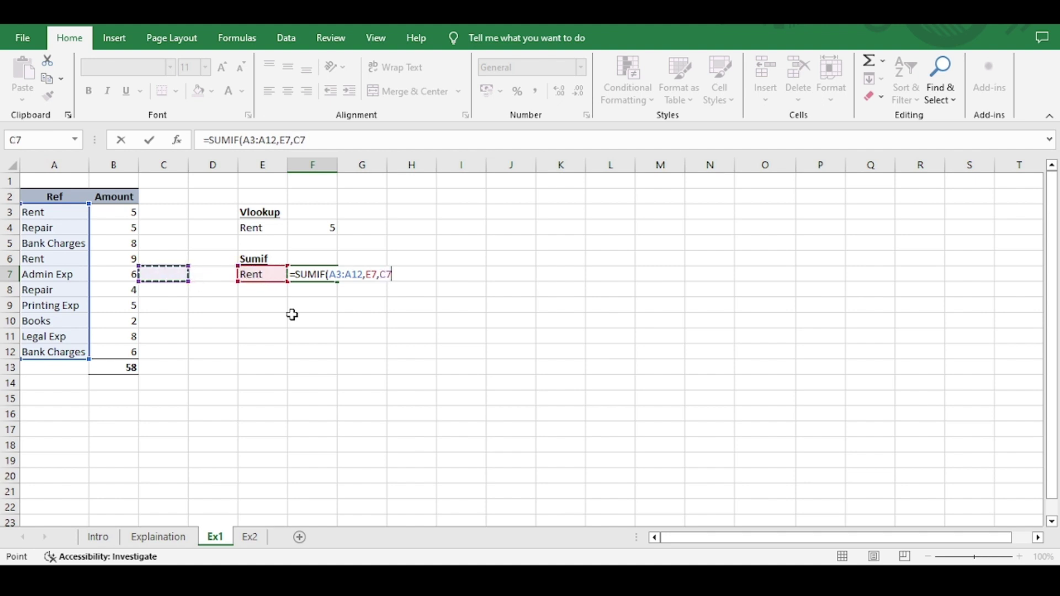
{"action": "key", "text": "Up"}
{"action": "key", "text": "Up"}
{"action": "key", "text": "Up"}
{"action": "key", "text": "Up"}
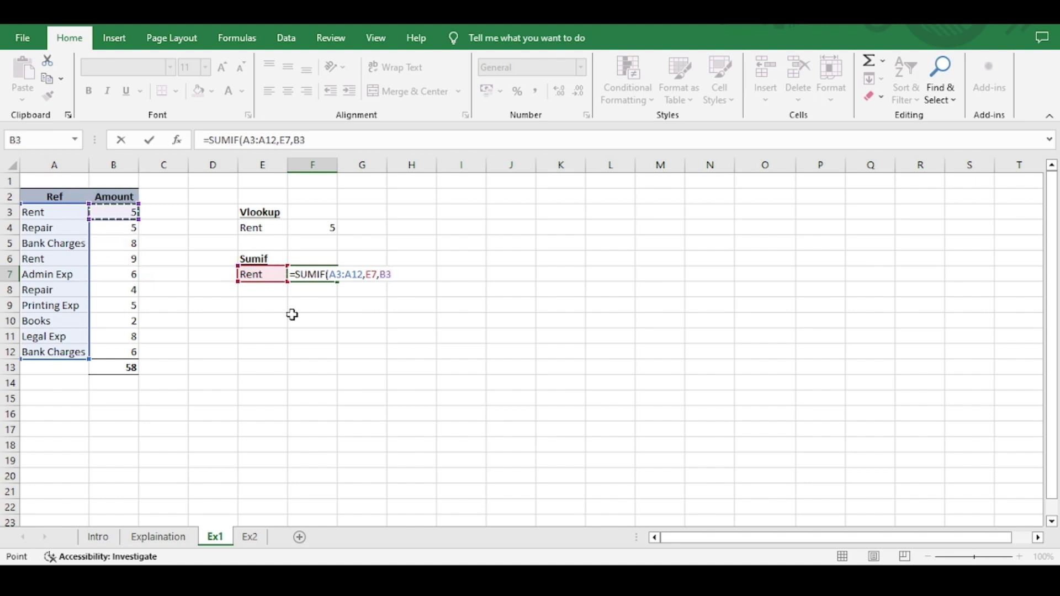
{"action": "key", "text": "ctrl+shift+Down"}
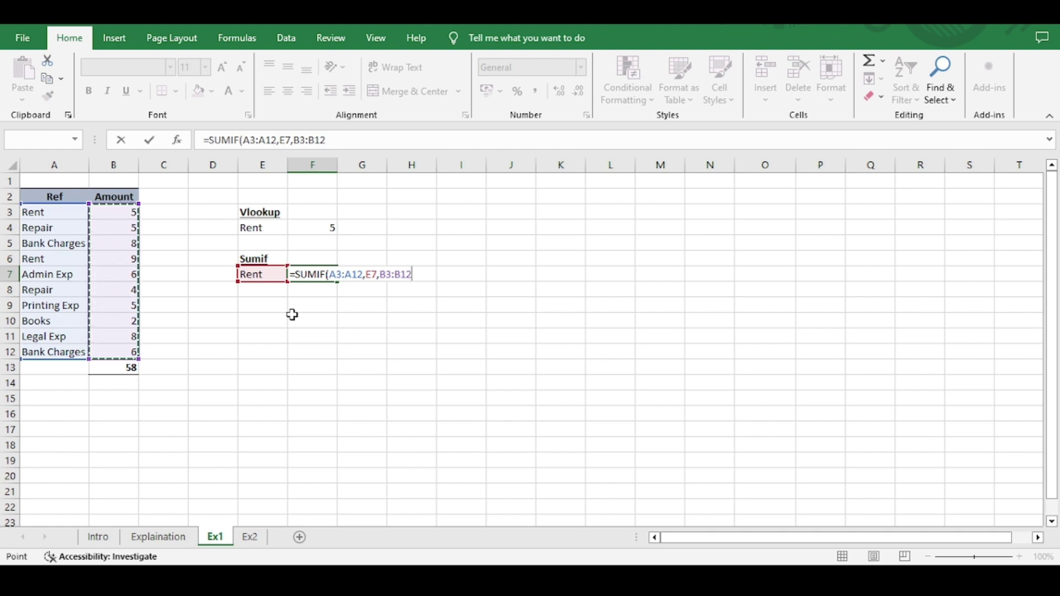
{"action": "type", "text": ")"}
{"action": "key", "text": "Return"}
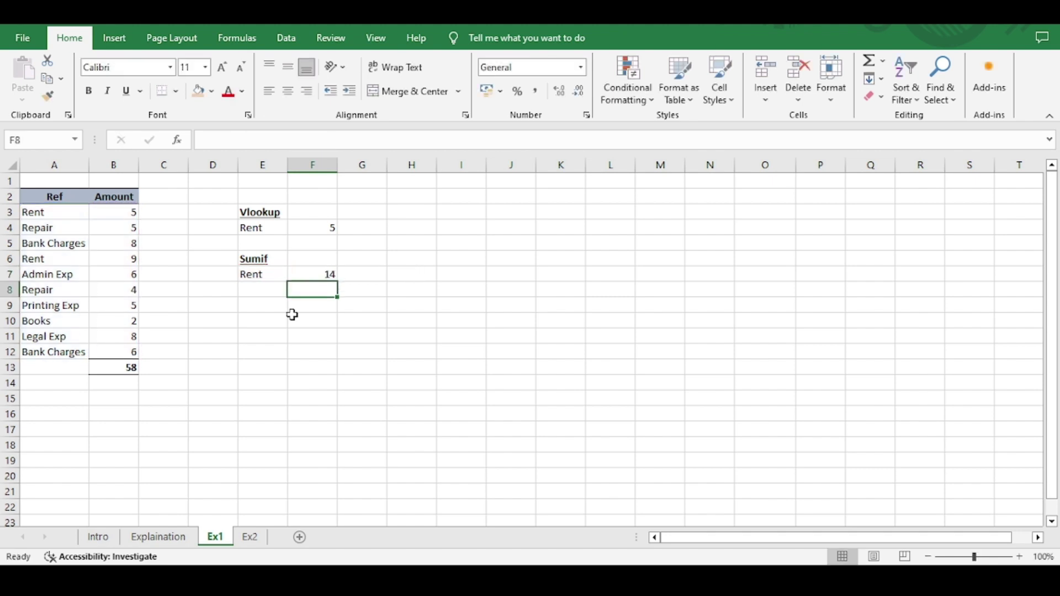
Compare the Rent amounts in B3 and B6 with the SUMIF result in F7
{"action": "key", "text": "Up"}
{"action": "key", "text": "Left"}
{"action": "key", "text": "Left"}
{"action": "key", "text": "Left"}
{"action": "key", "text": "Left"}
{"action": "key", "text": "Left"}
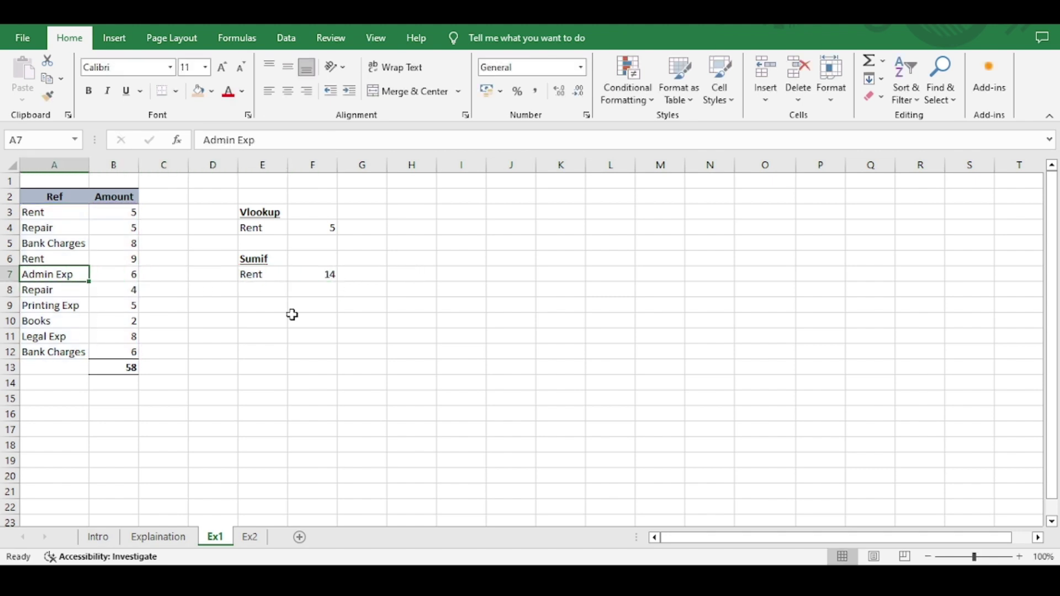
{"action": "key", "text": "Up"}
{"action": "key", "text": "Up"}
{"action": "key", "text": "Up"}
{"action": "key", "text": "Up"}
{"action": "key", "text": "Right"}
{"action": "key", "text": "Down"}
{"action": "key", "text": "Down"}
{"action": "key", "text": "Down"}
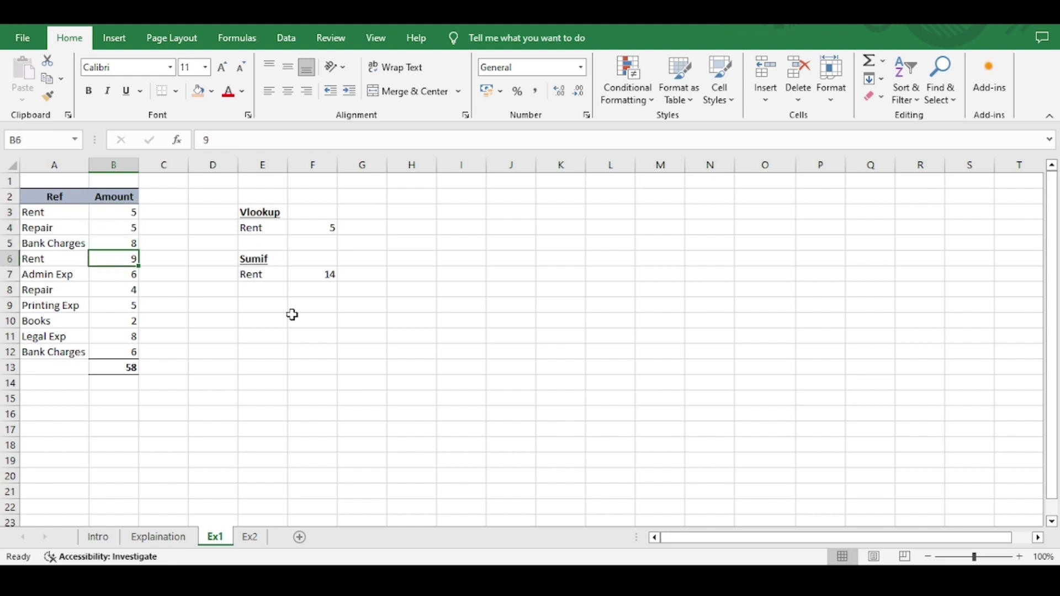
{"action": "key", "text": "Right"}
{"action": "key", "text": "Right"}
{"action": "key", "text": "Right"}
{"action": "key", "text": "Down"}
{"action": "key", "text": "Right"}
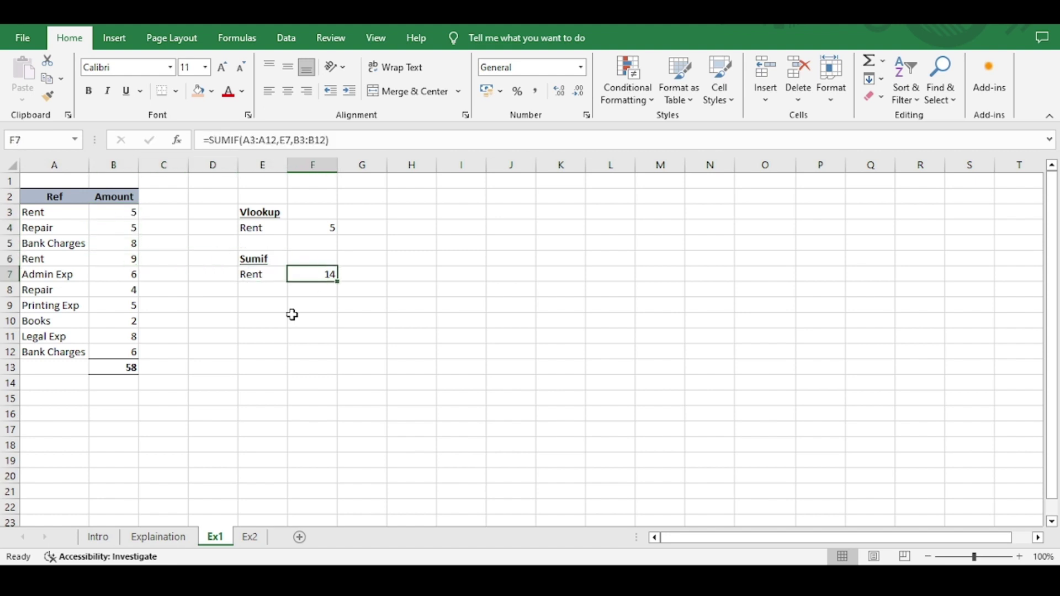
{"action": "key", "text": "Up"}
{"action": "key", "text": "Up"}
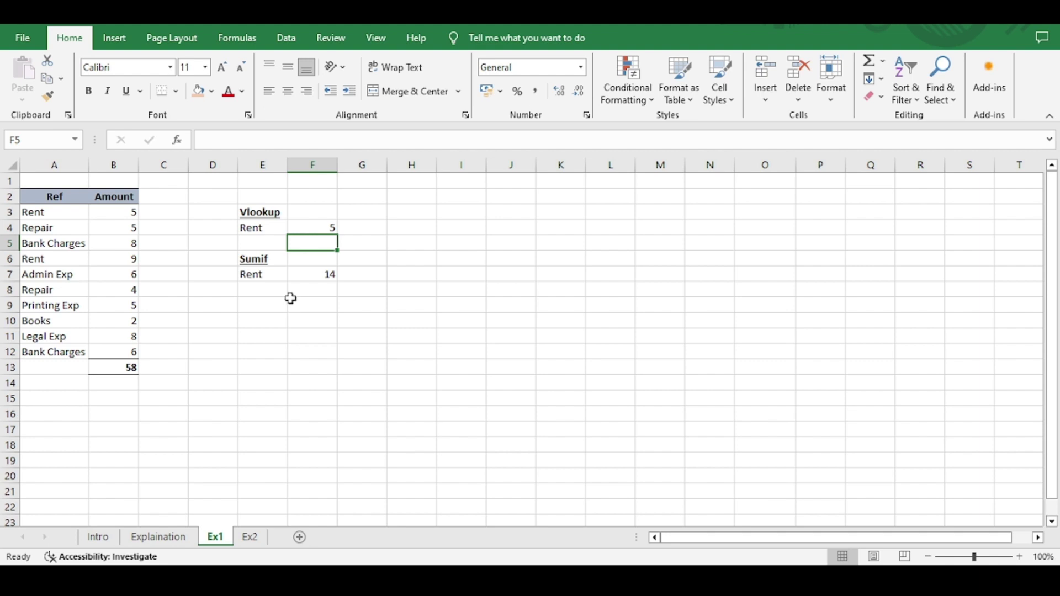
Switch to the Ex2 sheet and select the first entry of the Name column in A3
{"action": "left_click", "coordinate": [261, 541]}
{"action": "left_click", "coordinate": [336, 368]}
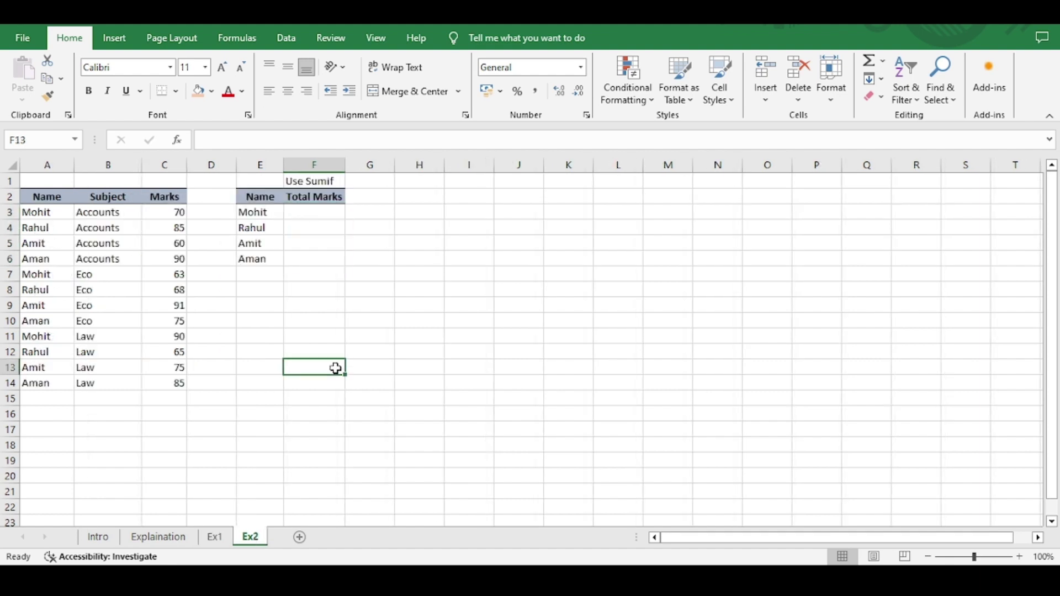
{"action": "left_click", "coordinate": [187, 317]}
{"action": "left_click", "coordinate": [47, 216]}
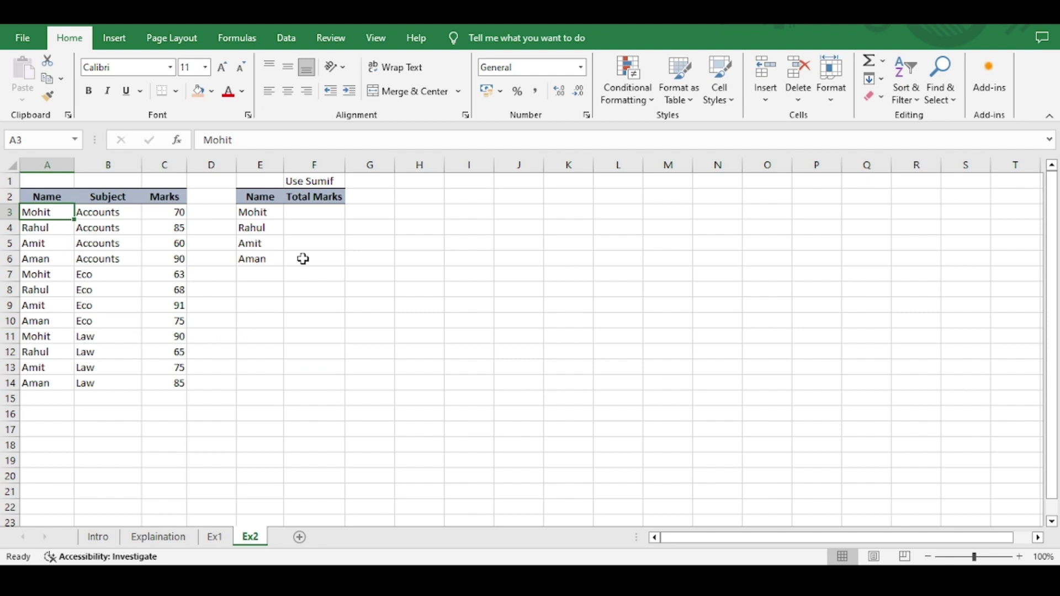
Review the repeating names, the subjects and the marks in the table's columns A to C
{"action": "key", "text": "Down"}
{"action": "key", "text": "Down"}
{"action": "key", "text": "Down"}
{"action": "key", "text": "shift+Up"}
{"action": "key", "text": "shift+Up"}
{"action": "key", "text": "shift+Up"}
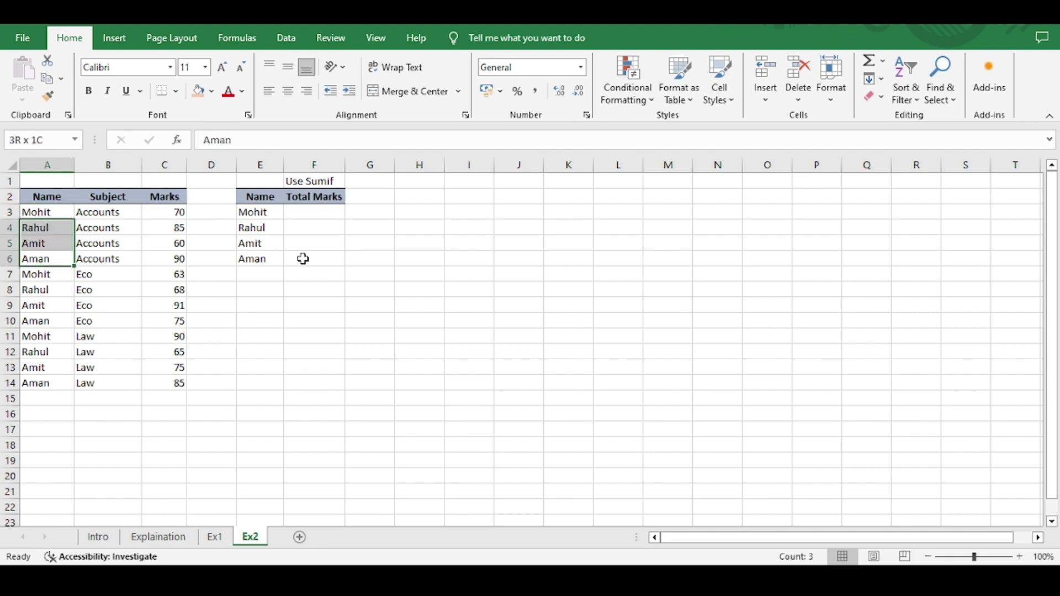
{"action": "key", "text": "Right"}
{"action": "key", "text": "Down"}
{"action": "key", "text": "Down"}
{"action": "key", "text": "Down"}
{"action": "key", "text": "Down"}
{"action": "key", "text": "Down"}
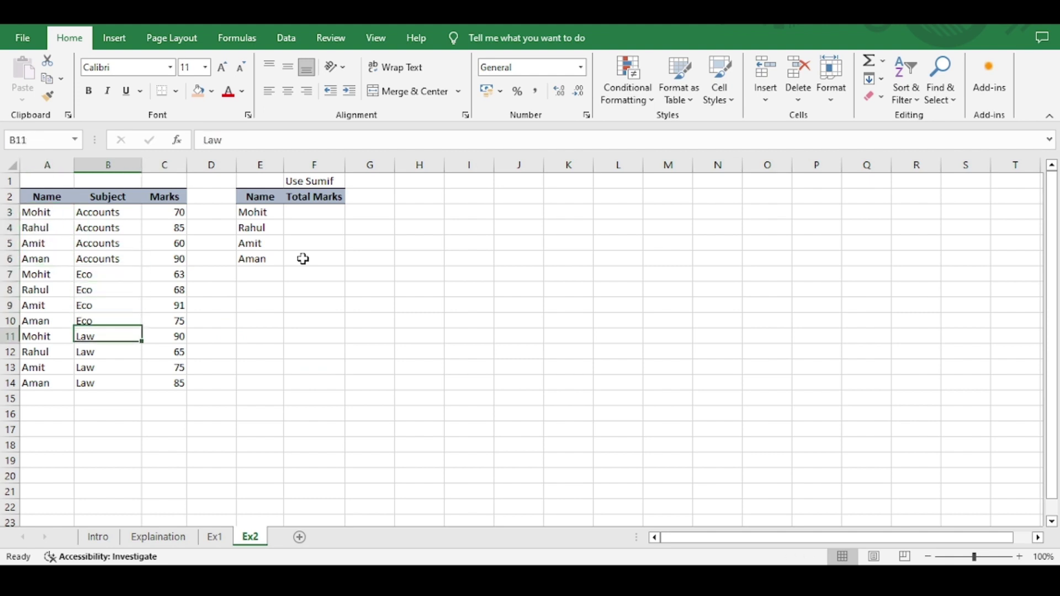
{"action": "key", "text": "Right"}
{"action": "key", "text": "Up"}
{"action": "key", "text": "Up"}
{"action": "key", "text": "Up"}
{"action": "key", "text": "Up"}
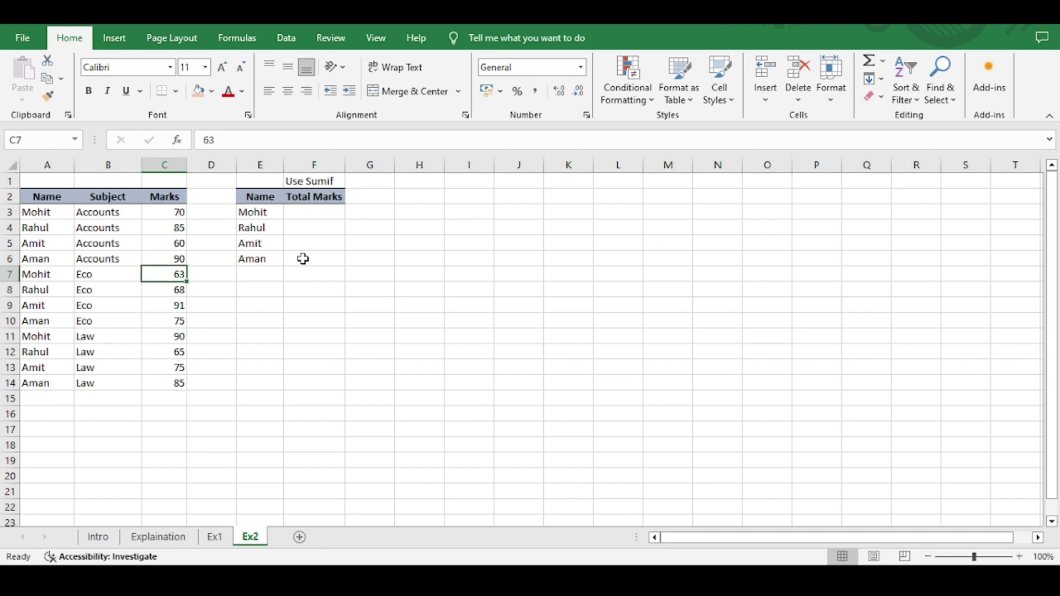
{"action": "key", "text": "Up"}
{"action": "key", "text": "Up"}
{"action": "key", "text": "Up"}
{"action": "key", "text": "Up"}
{"action": "key", "text": "Left"}
{"action": "key", "text": "Left"}
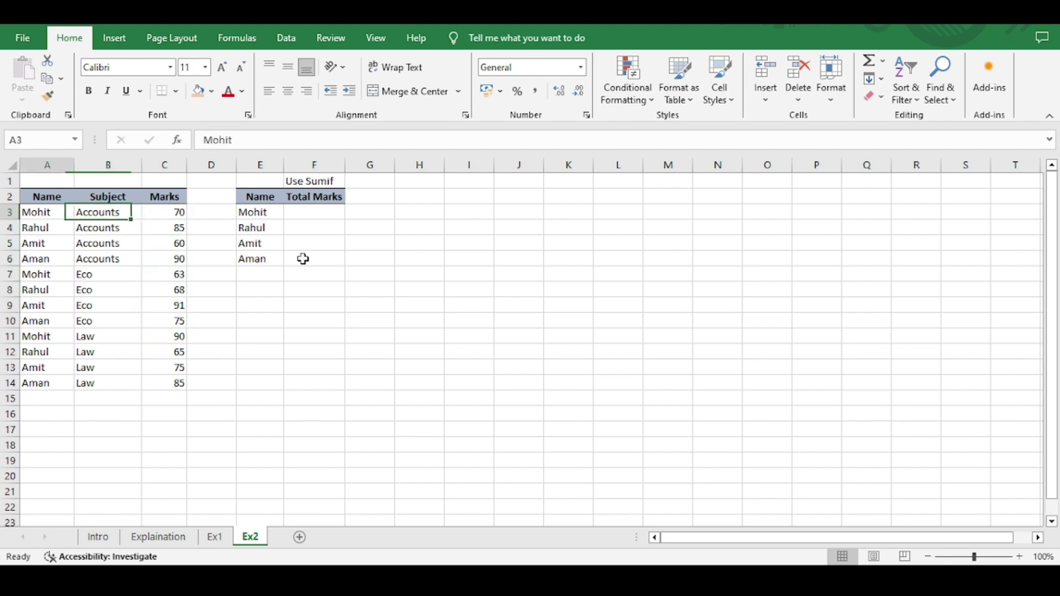
Examine the summary table's Name and Total Marks columns against the source marks in row 3
{"action": "key", "text": "Right"}
{"action": "key", "text": "Right"}
{"action": "key", "text": "Right"}
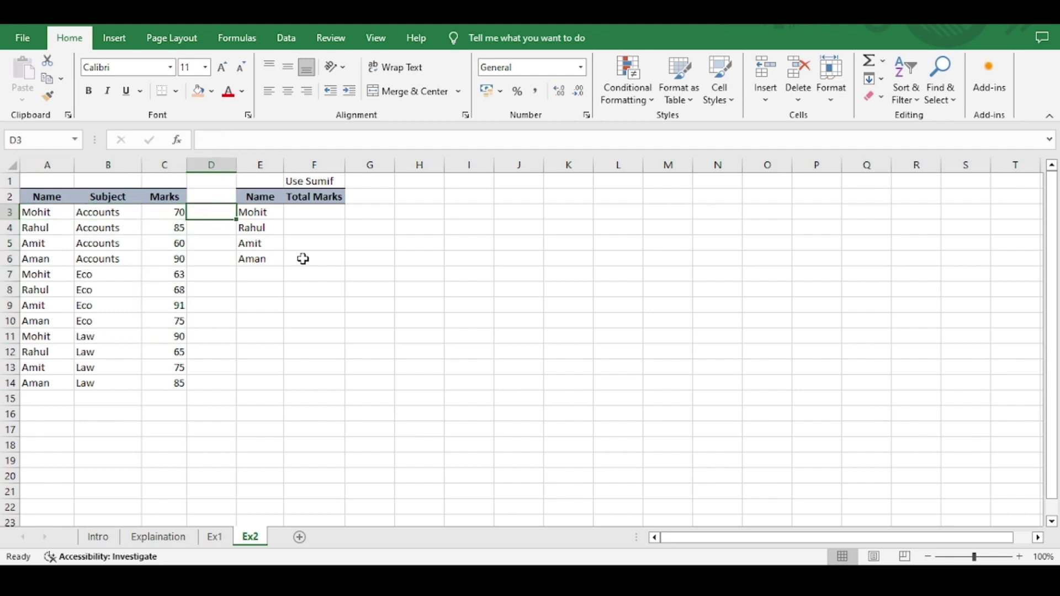
{"action": "key", "text": "Right"}
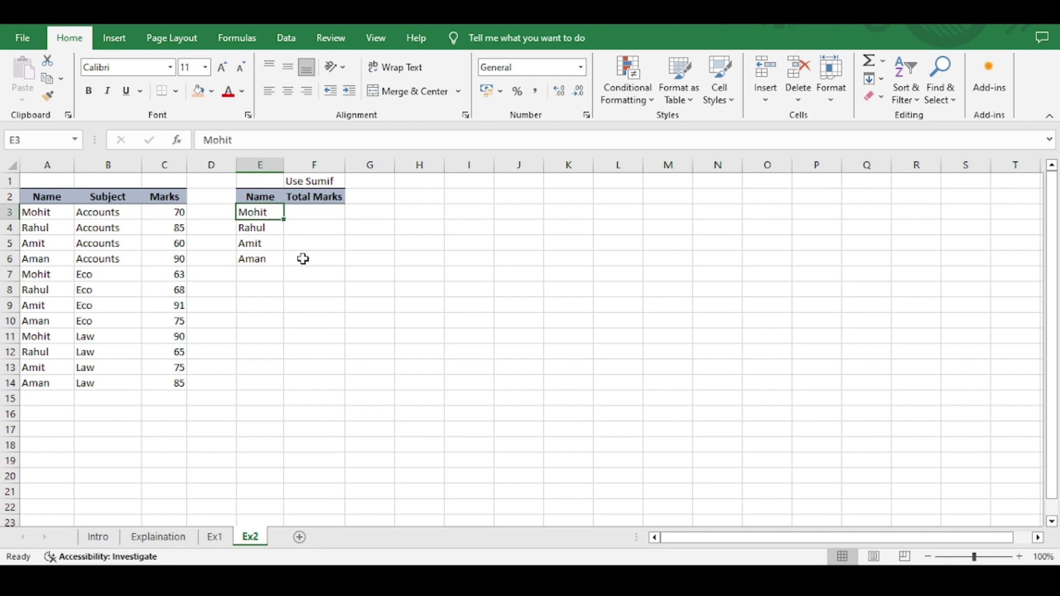
{"action": "key", "text": "Right"}
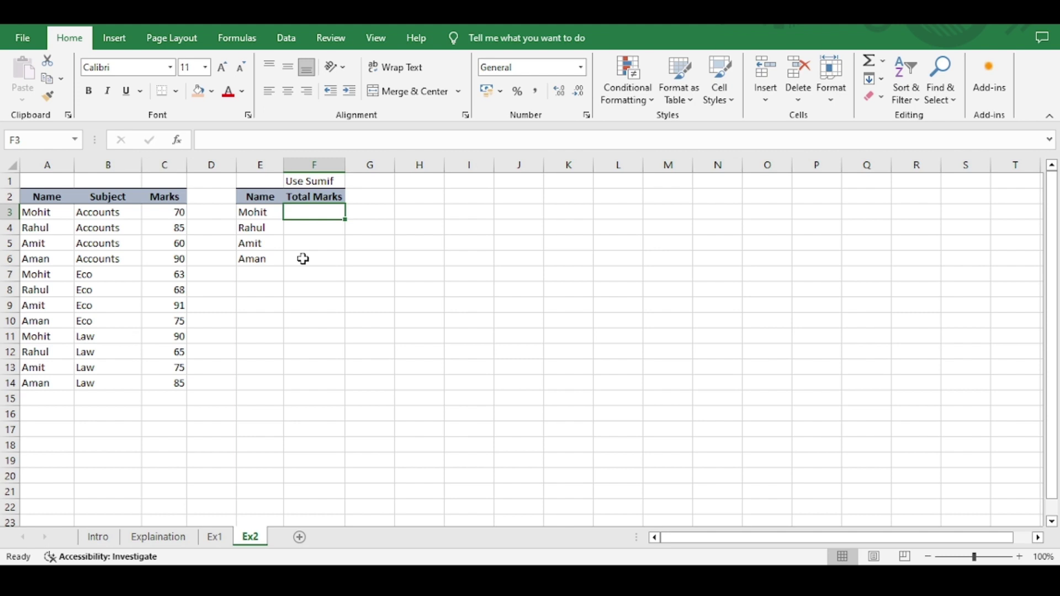
{"action": "key", "text": "Left"}
{"action": "key", "text": "Left"}
{"action": "key", "text": "Left"}
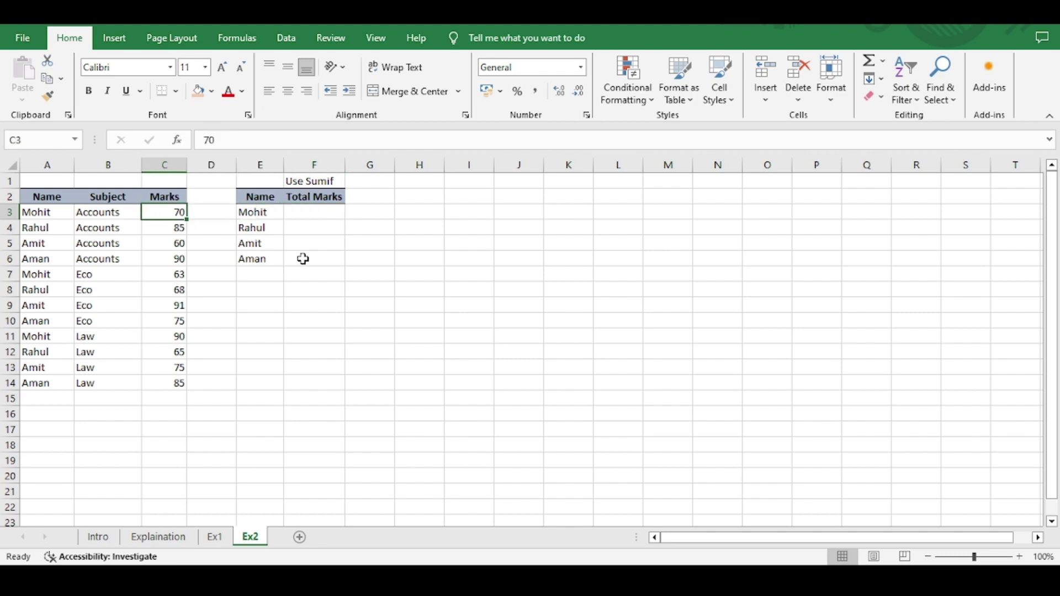
{"action": "key", "text": "Right"}
{"action": "key", "text": "Right"}
{"action": "key", "text": "Right"}
{"action": "key", "text": "Left"}
{"action": "key", "text": "Left"}
{"action": "key", "text": "Left"}
{"action": "key", "text": "Right"}
{"action": "key", "text": "Right"}
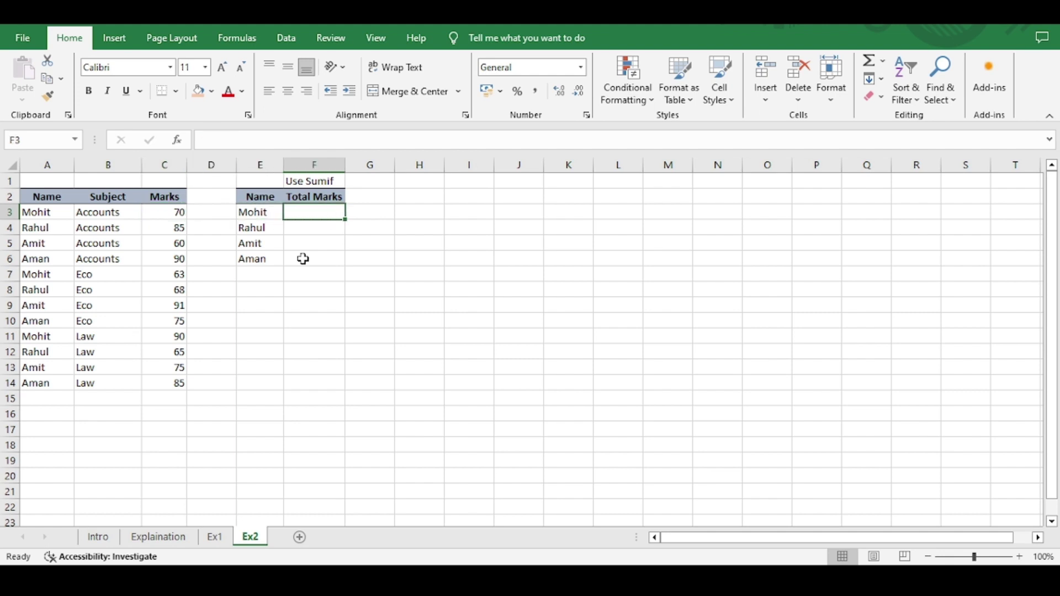
Begin a SUMIF formula in F3 with the names A3:A14 as its criteria range
{"action": "type", "text": "=sumi"}
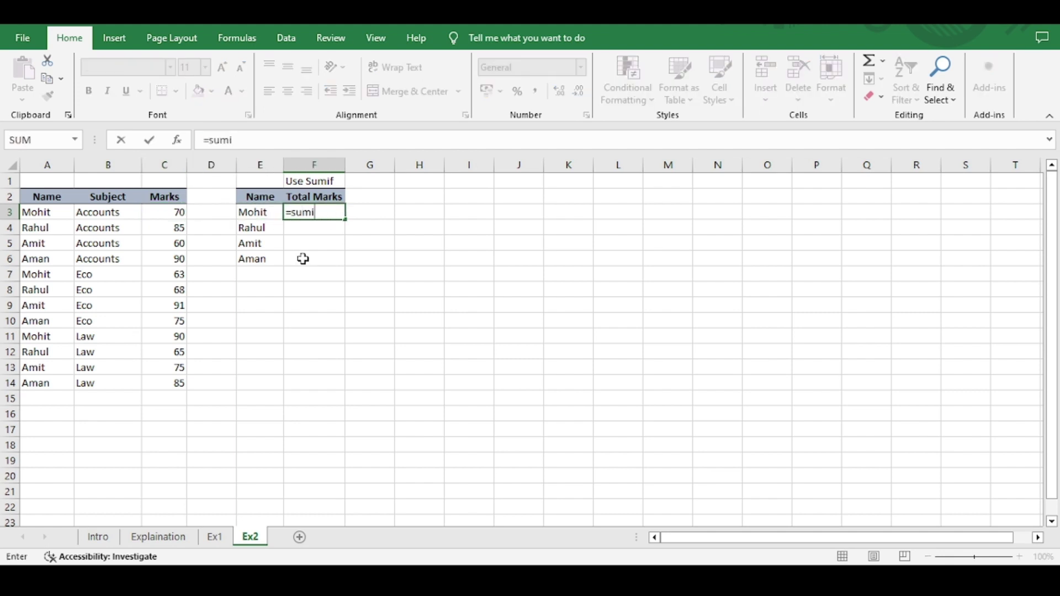
{"action": "type", "text": "f"}
{"action": "key", "text": "Tab"}
{"action": "key", "text": "Left"}
{"action": "key", "text": "Left"}
{"action": "key", "text": "Left"}
{"action": "key", "text": "Left"}
{"action": "key", "text": "Left"}
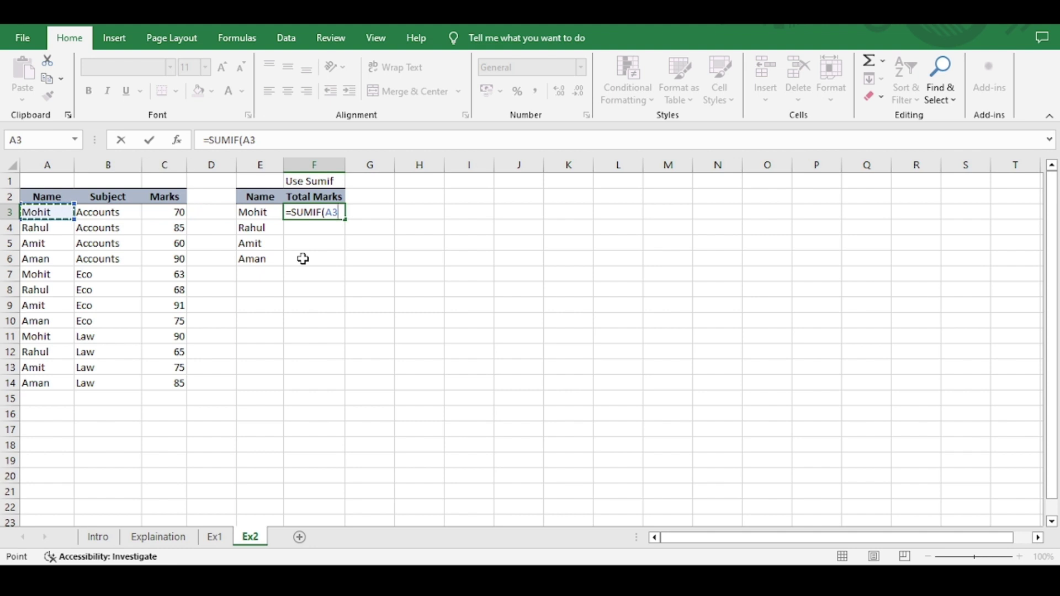
{"action": "key", "text": "ctrl+shift+Down"}
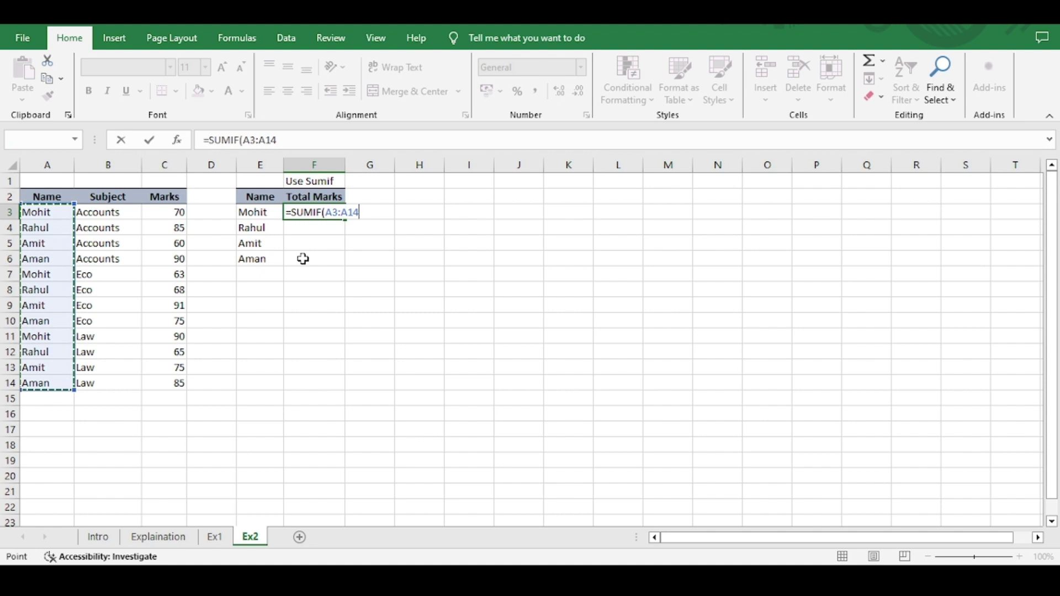
Set the SUMIF criterion in F3 to the first summary name in E3
{"action": "type", "text": ","}
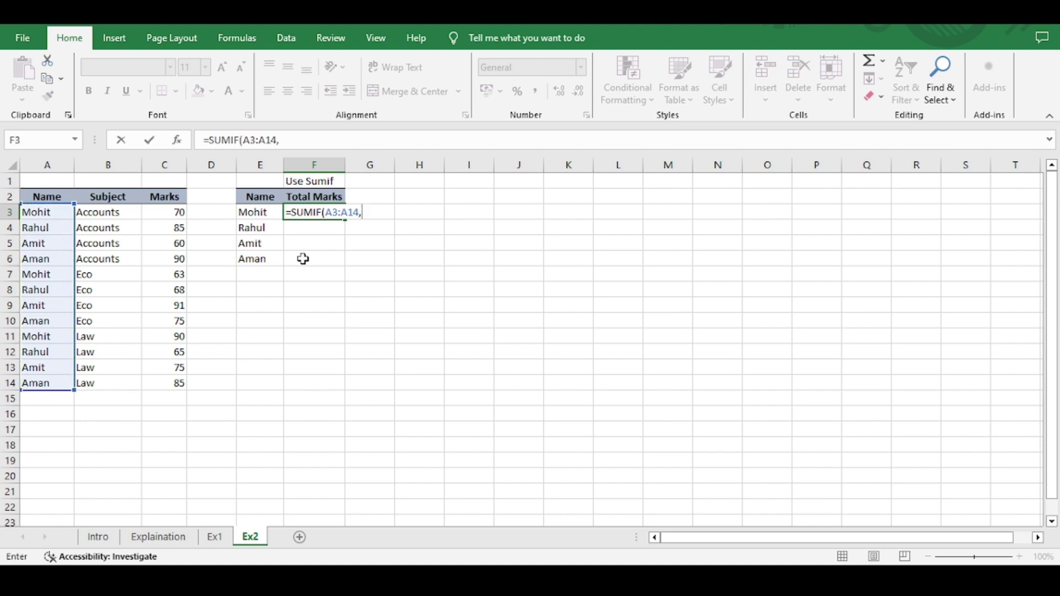
{"action": "key", "text": "Left"}
{"action": "key", "text": "Left"}
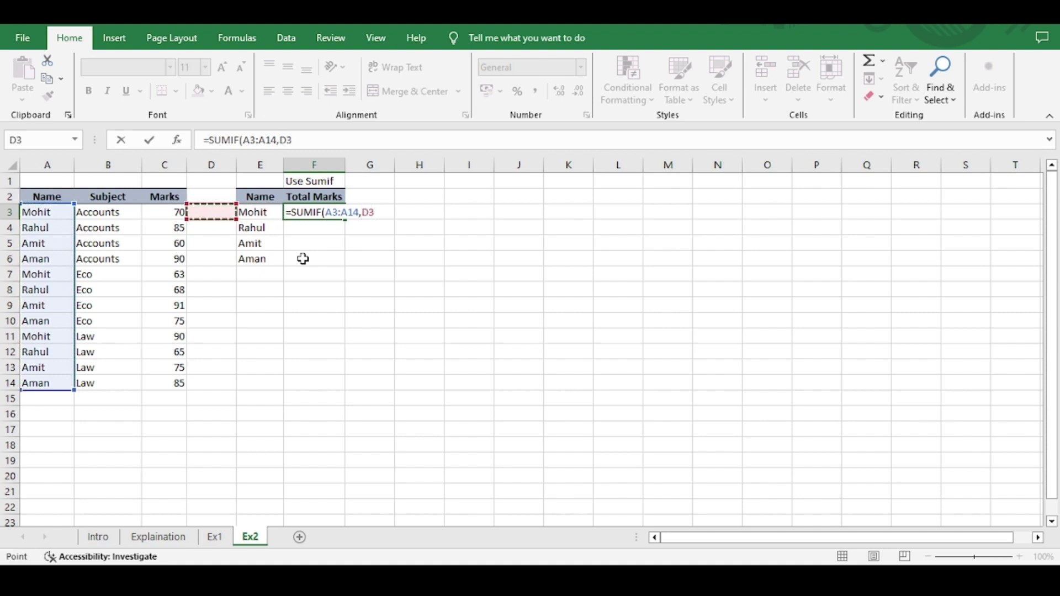
{"action": "key", "text": "Right"}
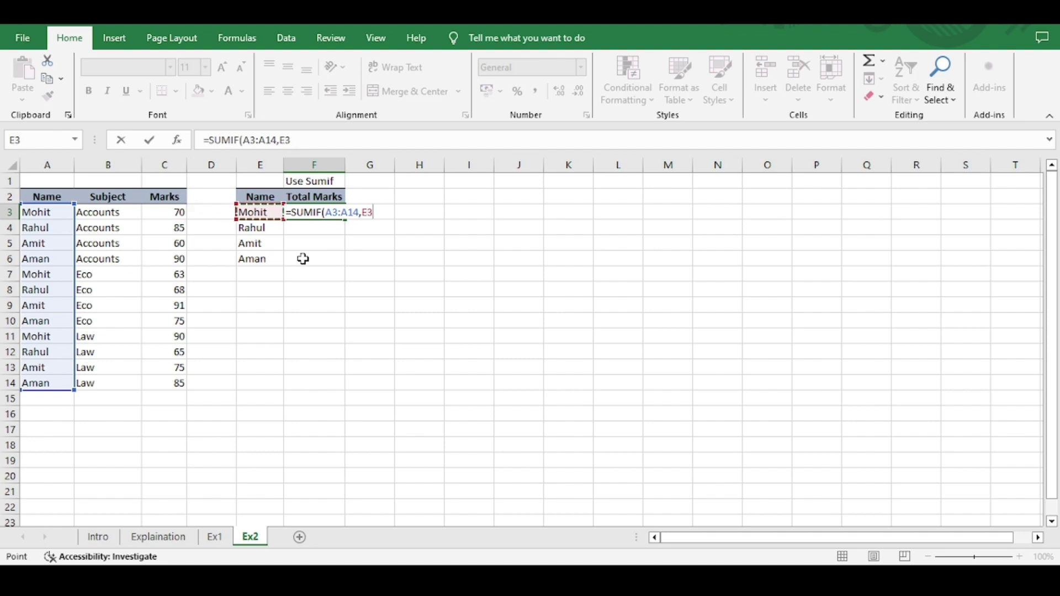
Set the marks C3:C14 as the sum range and complete the SUMIF formula in F3
{"action": "type", "text": ","}
{"action": "key", "text": "Left"}
{"action": "key", "text": "Left"}
{"action": "key", "text": "Left"}
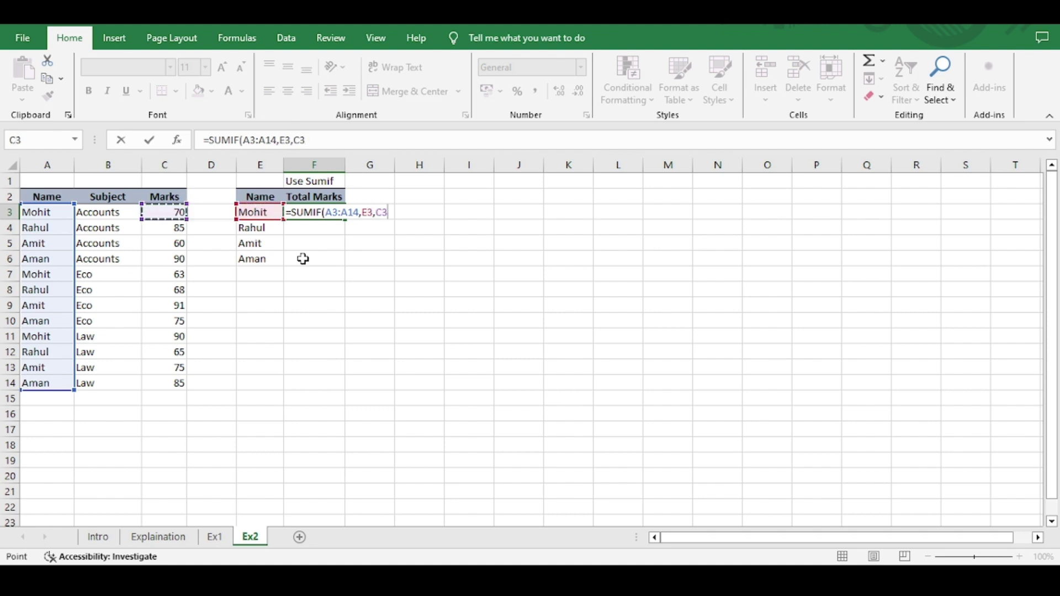
{"action": "key", "text": "ctrl+shift+Down"}
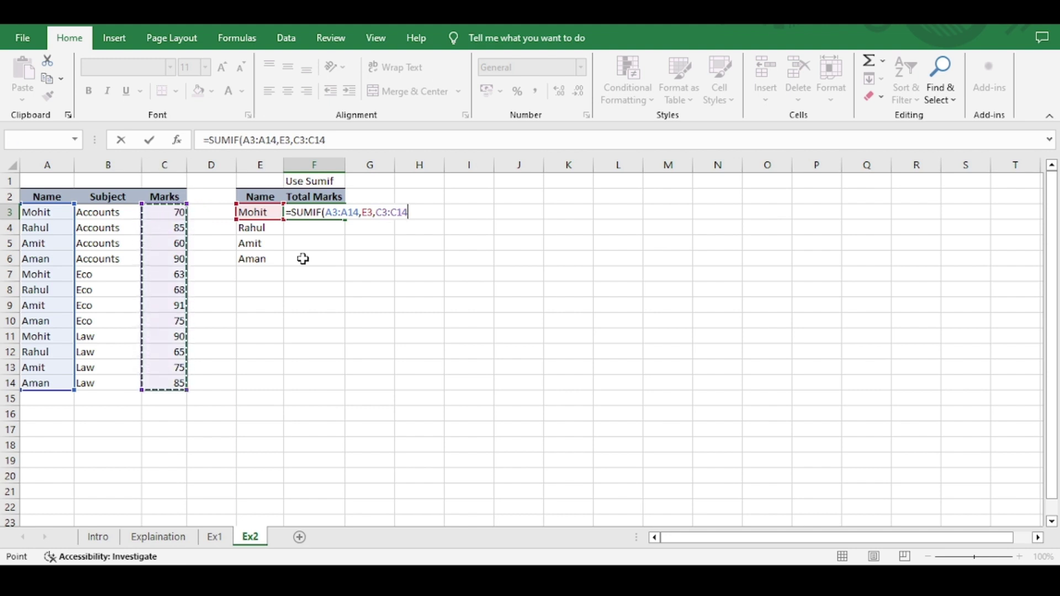
{"action": "type", "text": ")"}
{"action": "key", "text": "Return"}
Fill the SUMIF formula from F3 down through F6 for the remaining names
{"action": "key", "text": "Up"}
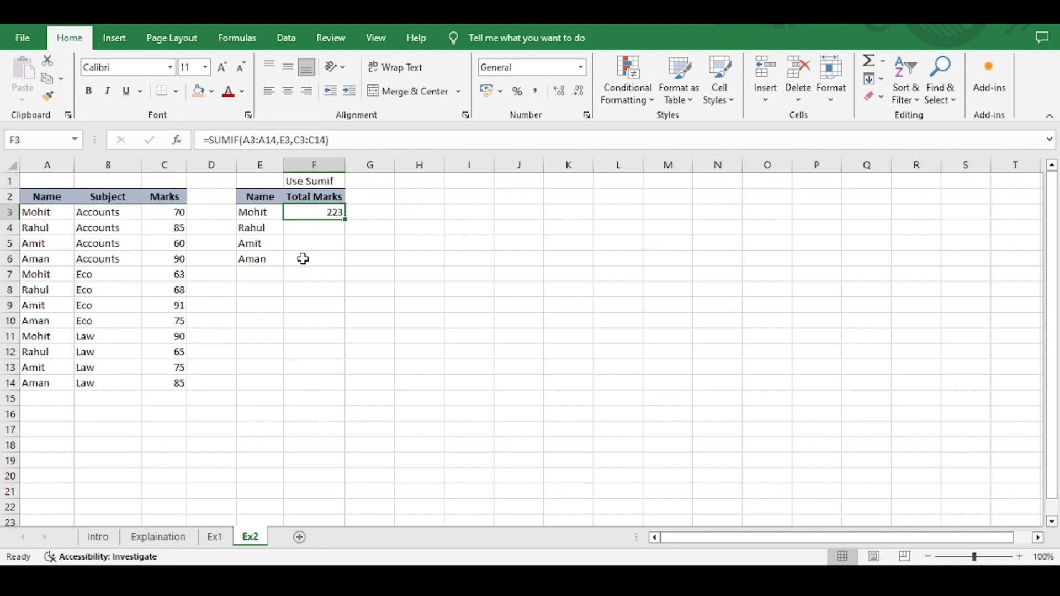
{"action": "left_click_drag", "start_coordinate": [345, 219], "coordinate": [348, 270]}
Total the Marks column in C15 with AutoSum
{"action": "left_click", "coordinate": [178, 393]}
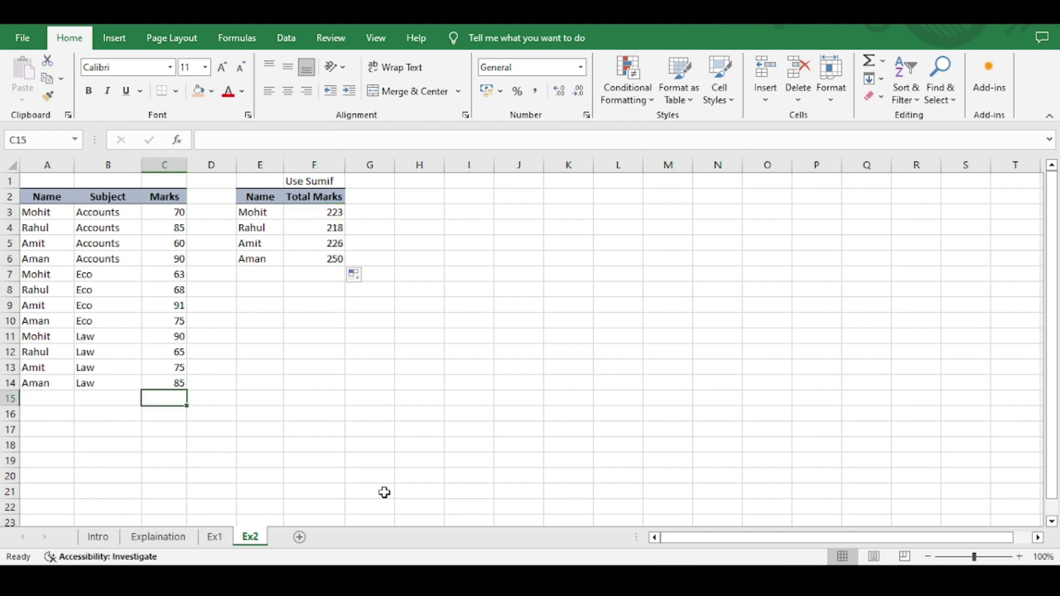
{"action": "key", "text": "alt+equal"}
{"action": "key", "text": "Return"}
{"action": "key", "text": "Up"}
{"action": "key", "text": "Up"}
{"action": "key", "text": "Up"}
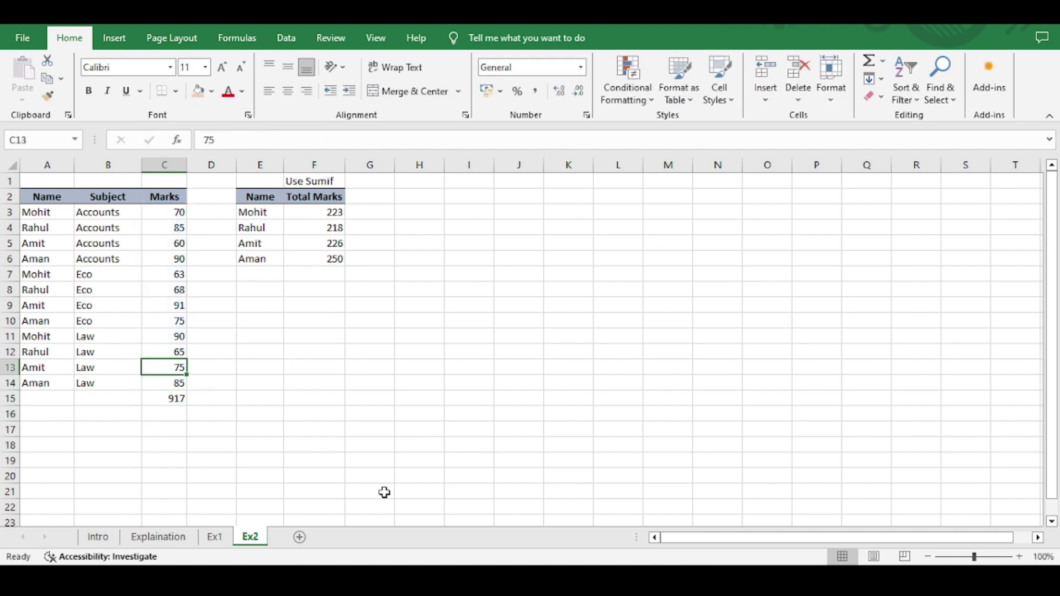
Total the Total Marks column in F7 with AutoSum
{"action": "key", "text": "Up"}
{"action": "key", "text": "Up"}
{"action": "key", "text": "Up"}
{"action": "key", "text": "Right"}
{"action": "key", "text": "Right"}
{"action": "key", "text": "Right"}
{"action": "key", "text": "Up"}
{"action": "key", "text": "Up"}
{"action": "key", "text": "Up"}
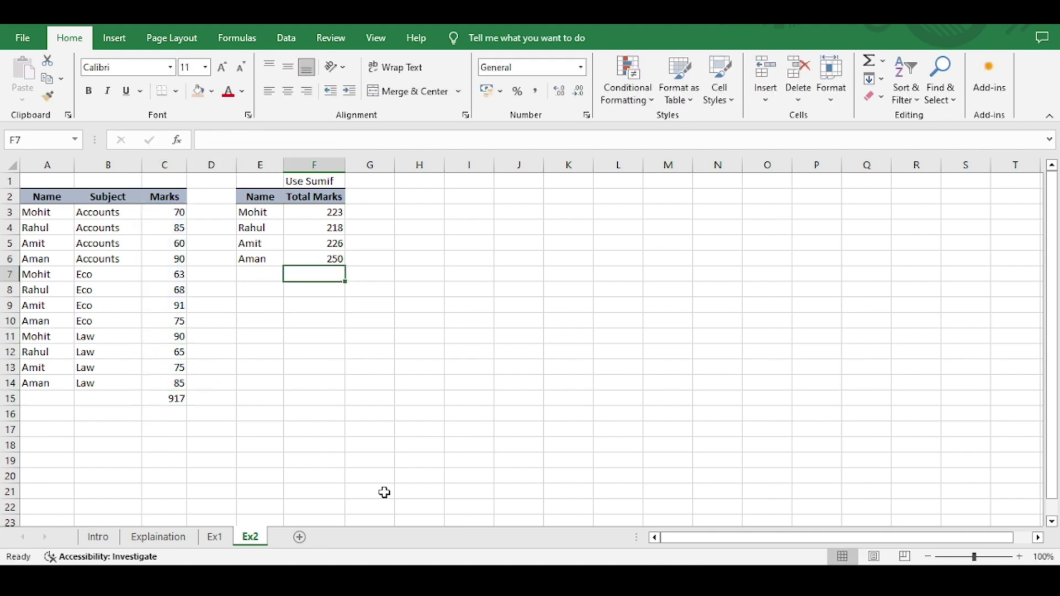
{"action": "key", "text": "alt+equal"}
{"action": "key", "text": "Return"}
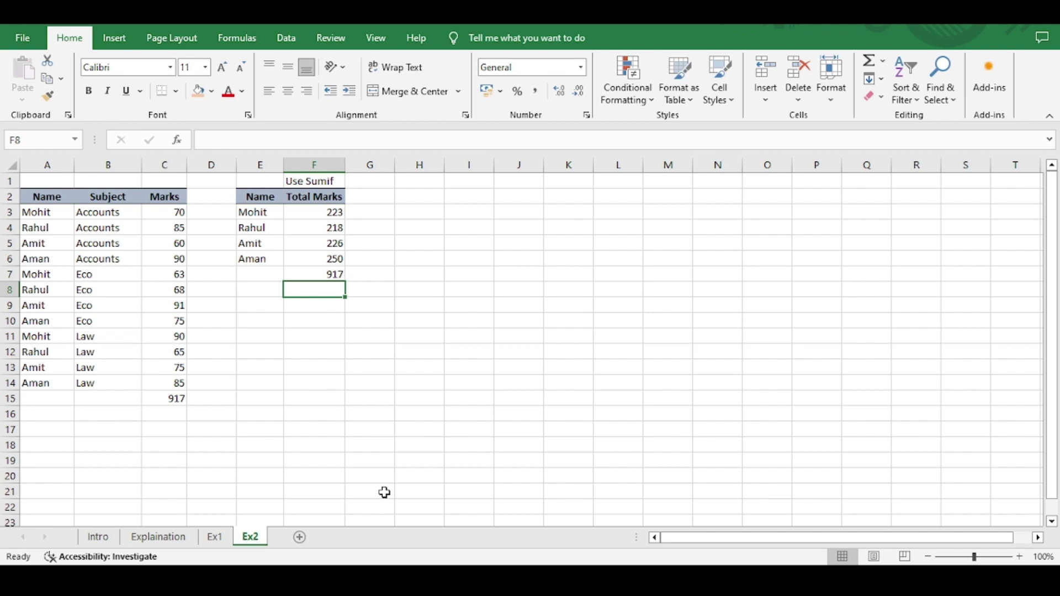
Inspect the cells referenced by each SUMIF formula from F6 up to F3
{"action": "key", "text": "Up"}
{"action": "key", "text": "Up"}
{"action": "key", "text": "F2"}
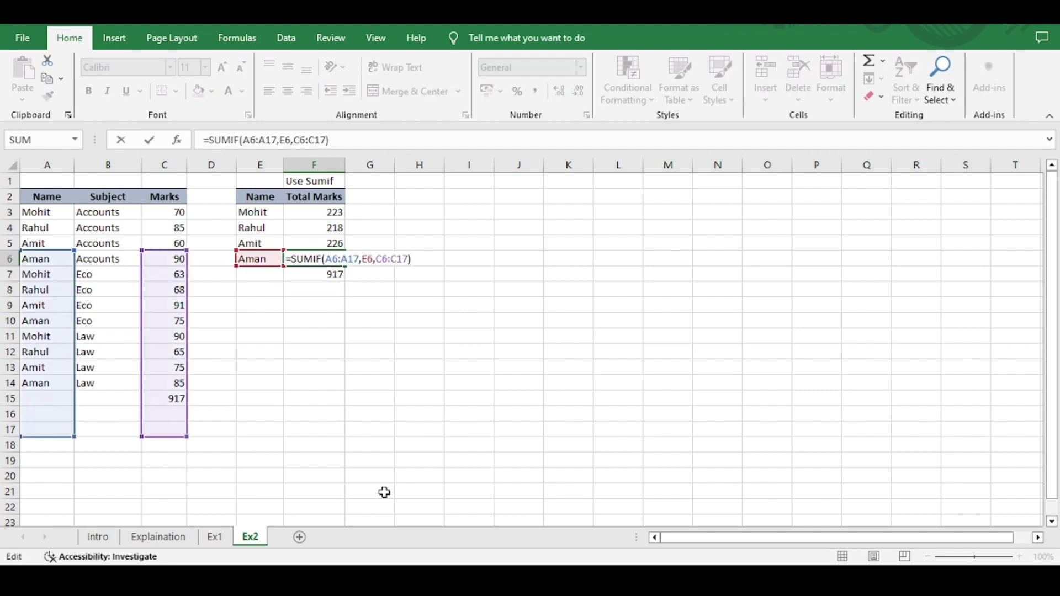
{"action": "key", "text": "Escape"}
{"action": "key", "text": "Up"}
{"action": "key", "text": "F2"}
{"action": "key", "text": "Escape"}
{"action": "key", "text": "Up"}
{"action": "key", "text": "F2"}
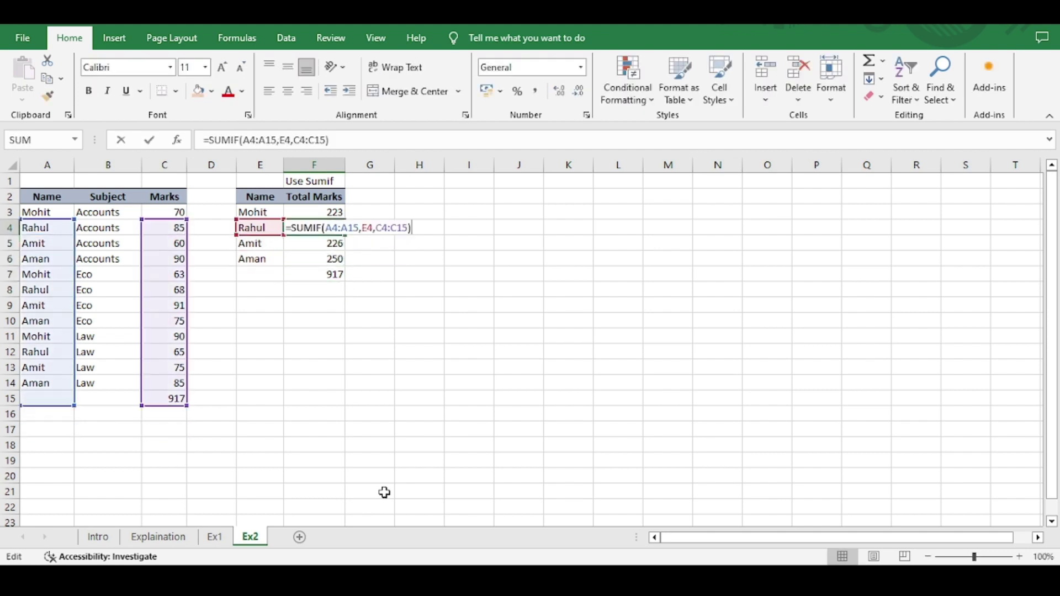
{"action": "key", "text": "Escape"}
{"action": "key", "text": "Up"}
{"action": "key", "text": "F2"}
{"action": "key", "text": "Escape"}
Compare the name and marks ranges used by the SUMIF formulas in F4, F5 and F6
{"action": "key", "text": "Down"}
{"action": "key", "text": "F2"}
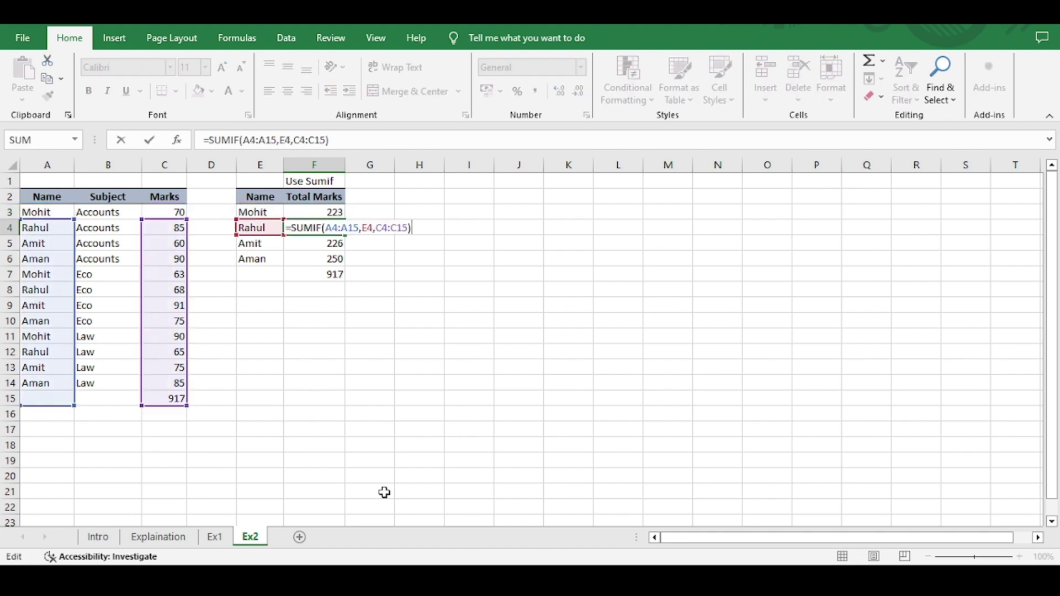
{"action": "key", "text": "Escape"}
{"action": "key", "text": "Down"}
{"action": "key", "text": "F2"}
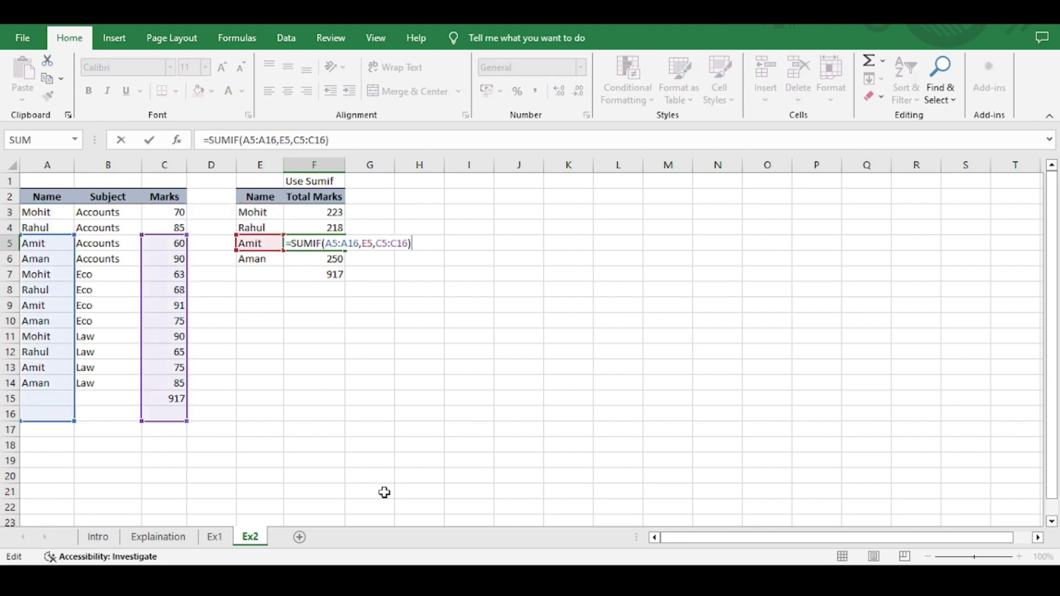
{"action": "key", "text": "Escape"}
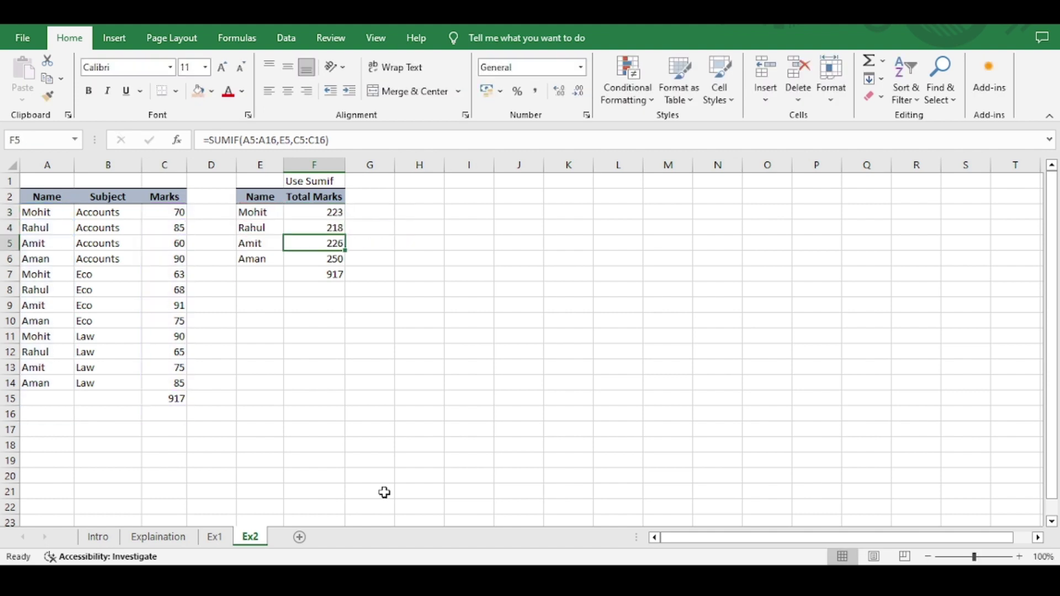
{"action": "key", "text": "Down"}
{"action": "key", "text": "F2"}
{"action": "key", "text": "Escape"}
Examine the criteria range and sum range in F3's SUMIF formula without changing it
{"action": "key", "text": "Up"}
{"action": "key", "text": "Up"}
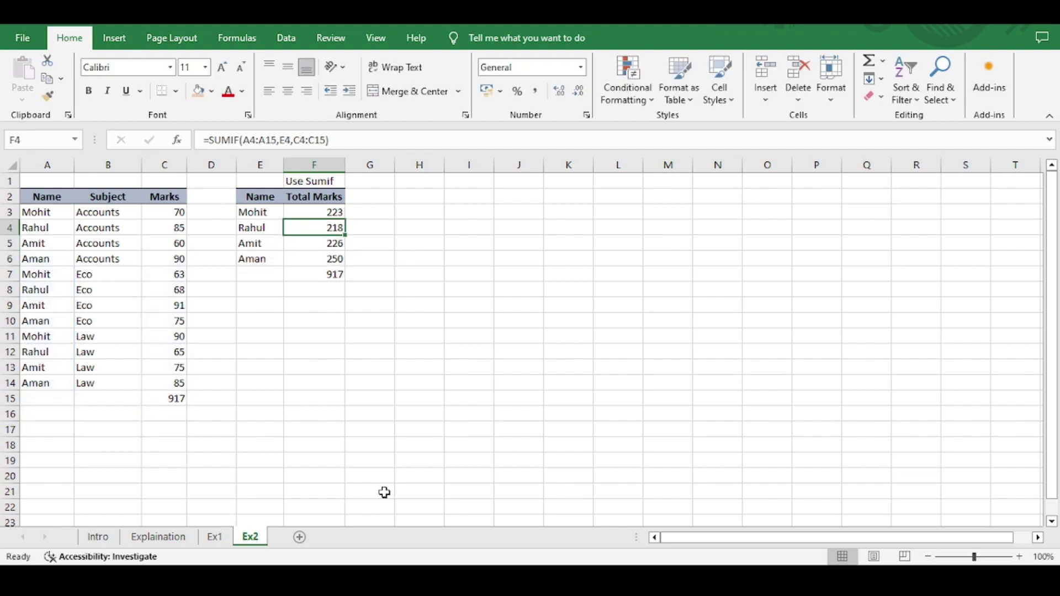
{"action": "key", "text": "Up"}
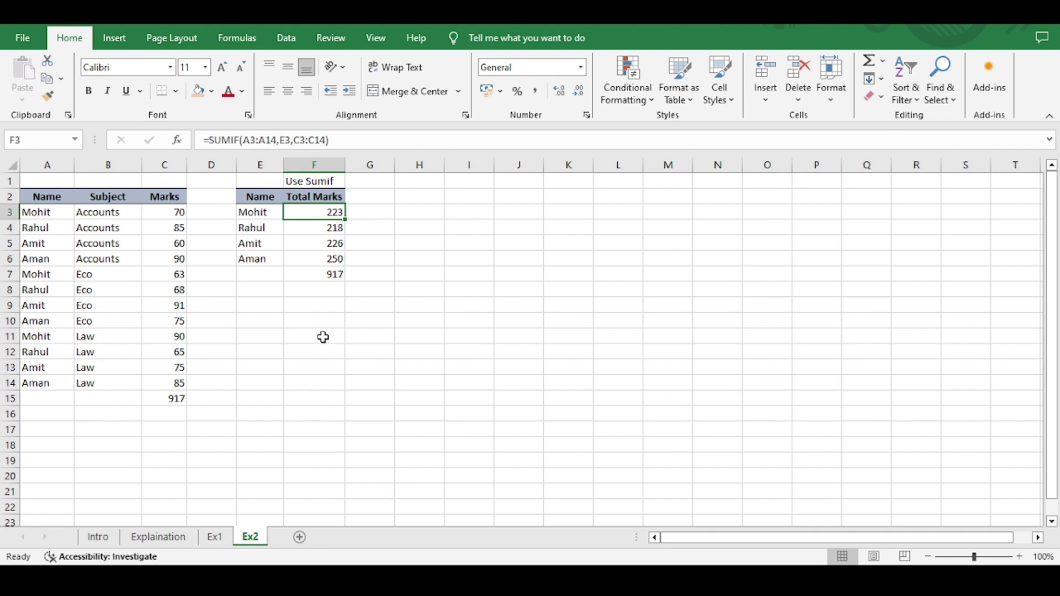
{"action": "left_click", "coordinate": [267, 141]}
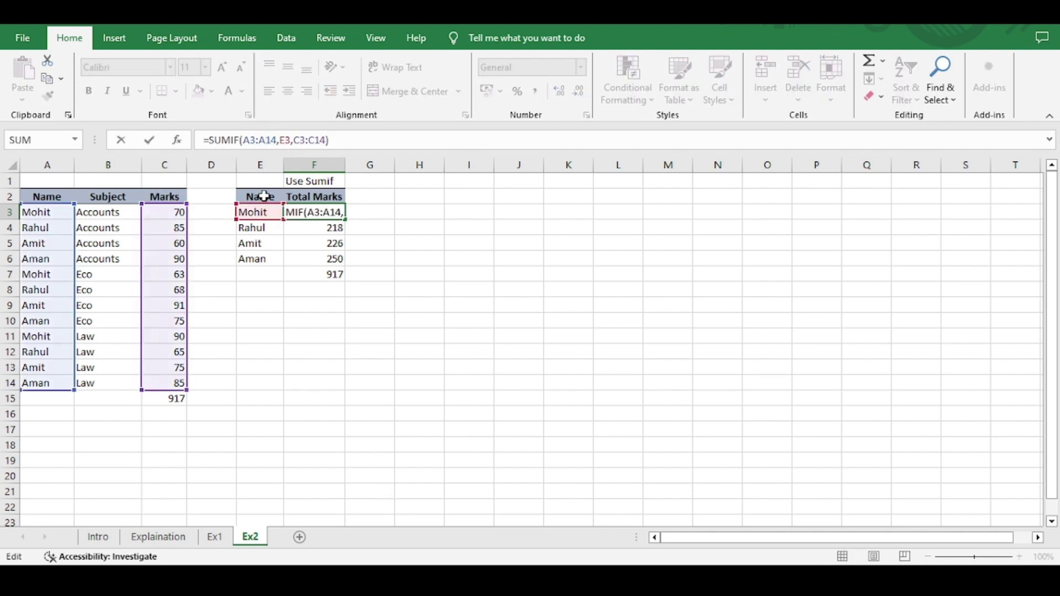
{"action": "left_click", "coordinate": [315, 139]}
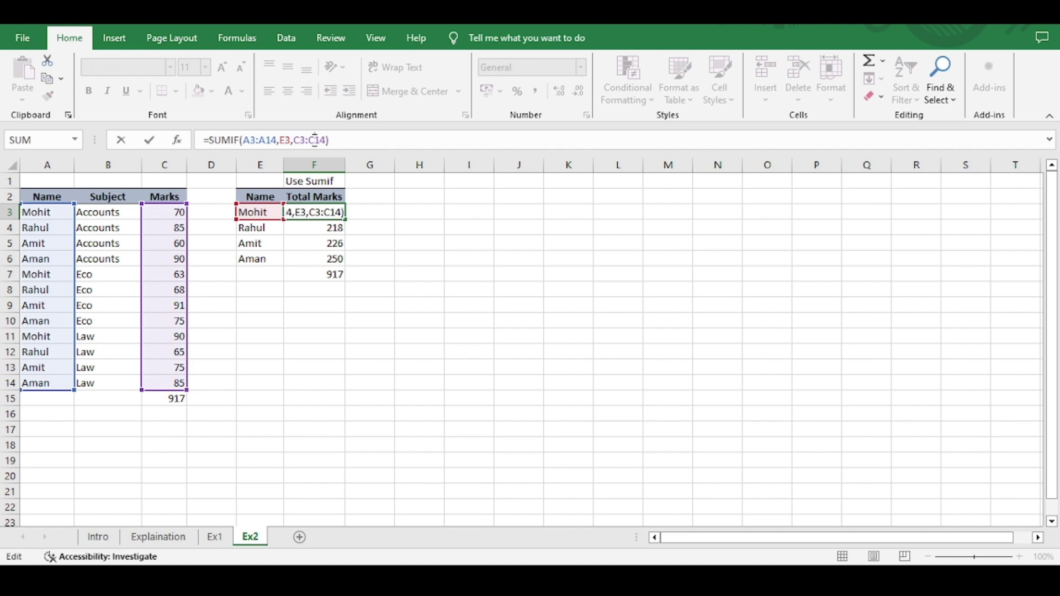
{"action": "left_click", "coordinate": [269, 140]}
{"action": "key", "text": "Escape"}
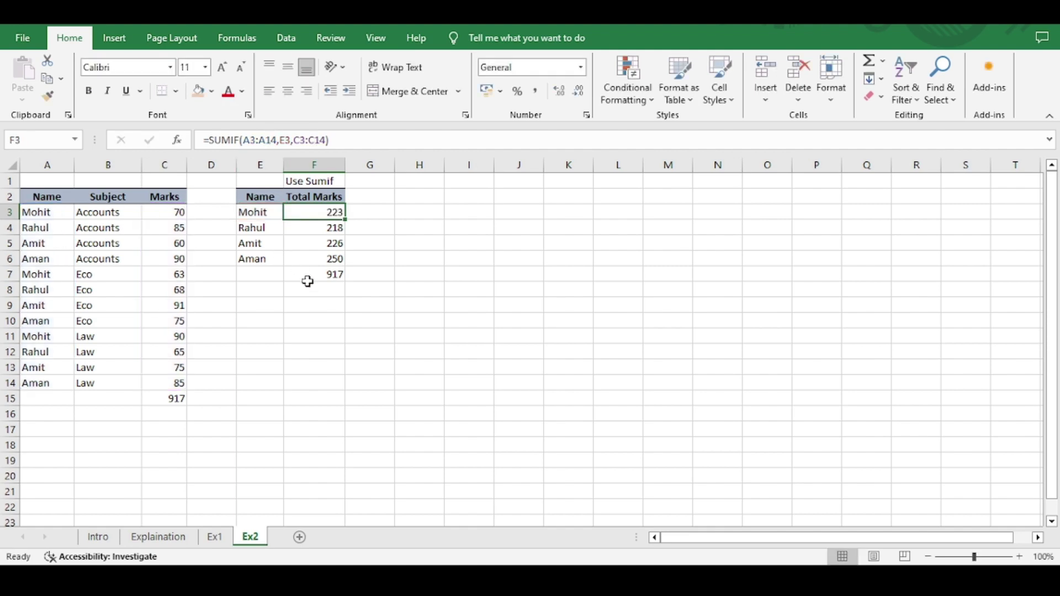
Make the criteria range in F3's SUMIF formula absolute as $A$3:$A$14
{"action": "left_click", "coordinate": [250, 138]}
{"action": "key", "text": "F4"}
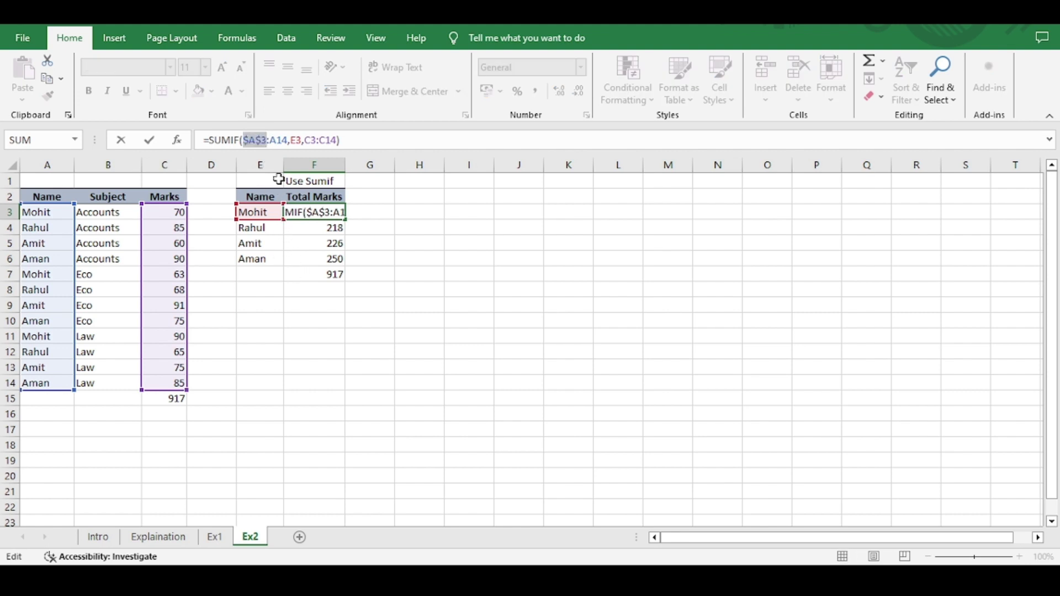
{"action": "key", "text": "Right"}
{"action": "key", "text": "Right"}
{"action": "key", "text": "Right"}
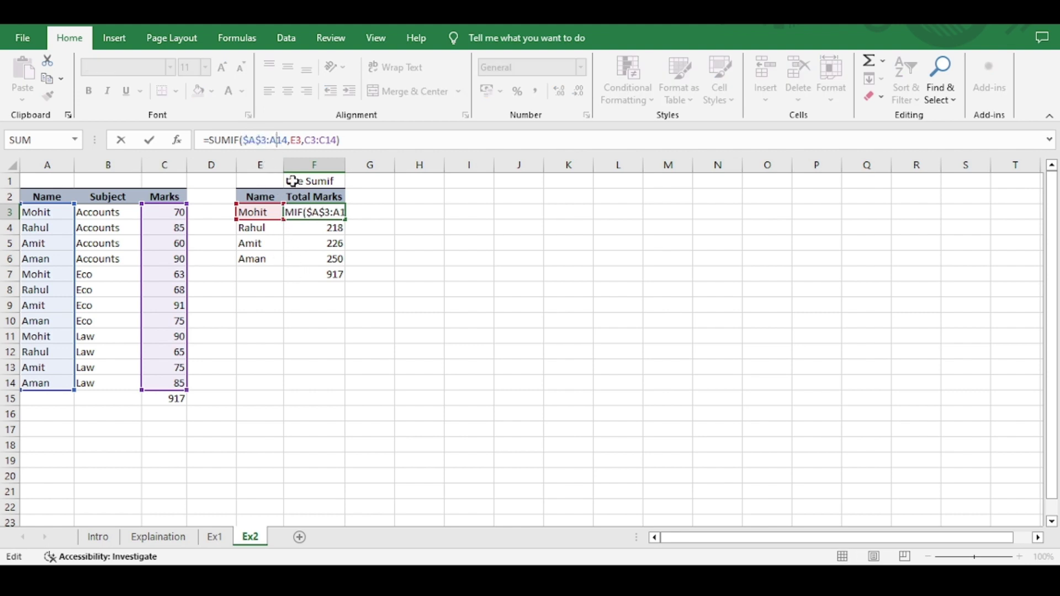
{"action": "key", "text": "F4"}
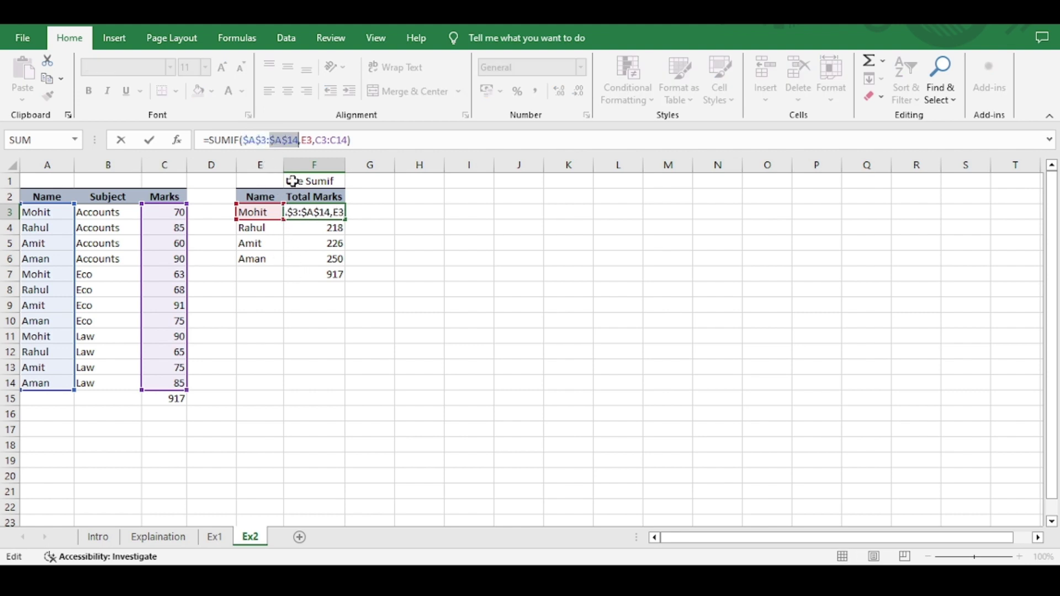
Make F3's sum range absolute as $C$3:$C$14 and fill the corrected SUMIF formula down through F6
{"action": "left_click", "coordinate": [324, 139]}
{"action": "key", "text": "F4"}
{"action": "key", "text": "Right"}
{"action": "key", "text": "Right"}
{"action": "key", "text": "F4"}
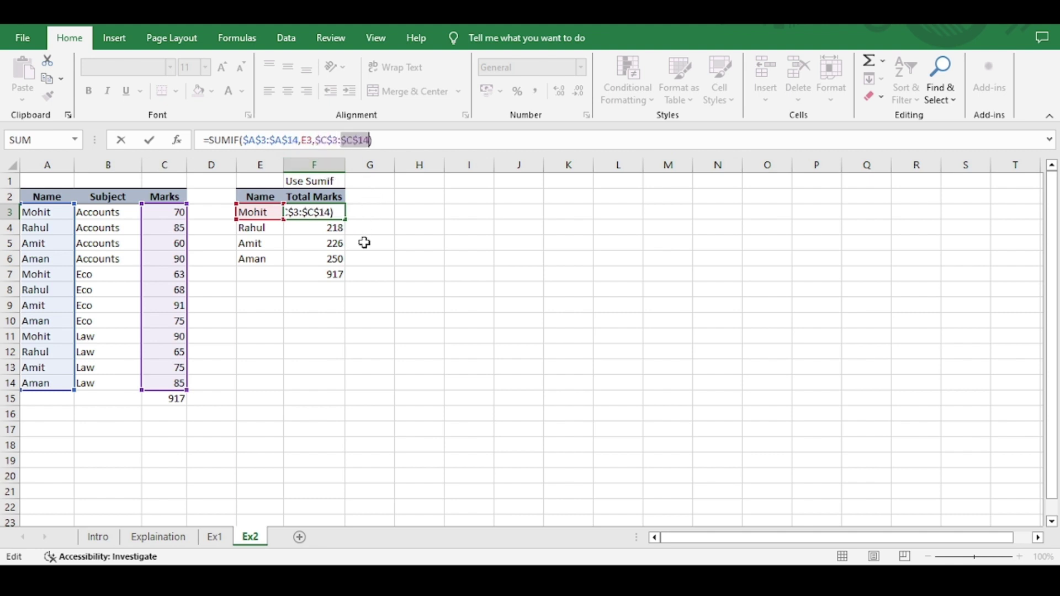
{"action": "key", "text": "Return"}
{"action": "left_click", "coordinate": [342, 216]}
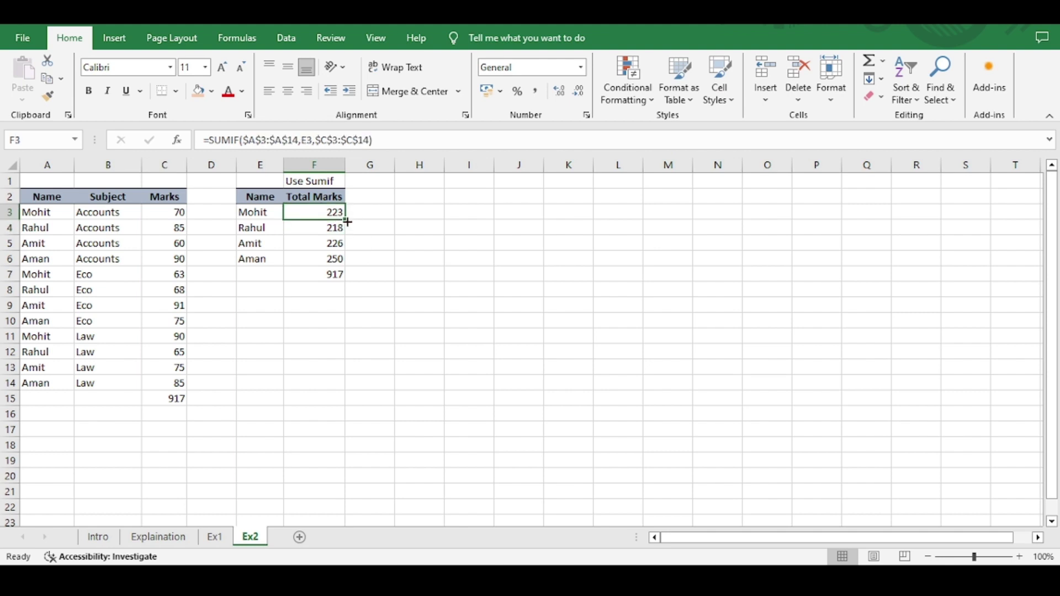
{"action": "left_click_drag", "start_coordinate": [347, 222], "coordinate": [342, 266]}
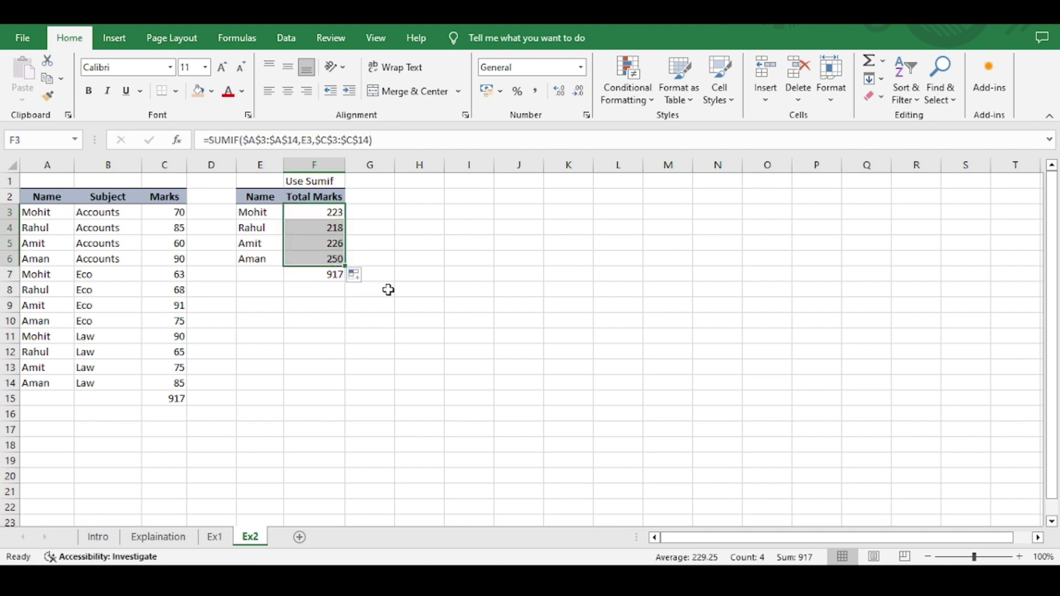
Check the absolute ranges and the name criterion in each SUMIF formula from F6 up to F3
{"action": "left_click", "coordinate": [332, 274]}
{"action": "key", "text": "Up"}
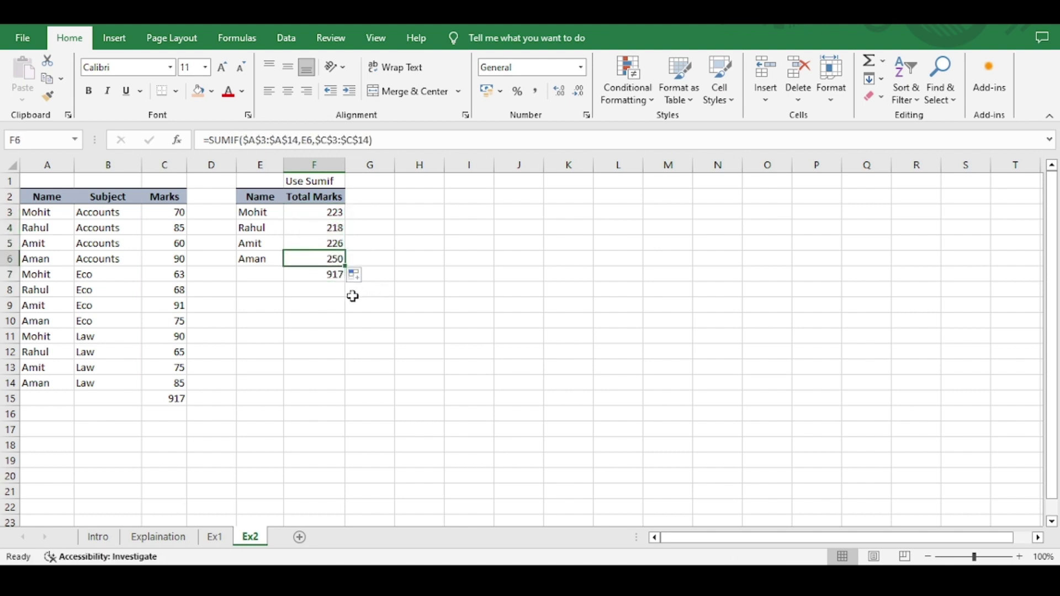
{"action": "key", "text": "F2"}
{"action": "key", "text": "Escape"}
{"action": "key", "text": "Up"}
{"action": "key", "text": "F2"}
{"action": "key", "text": "Escape"}
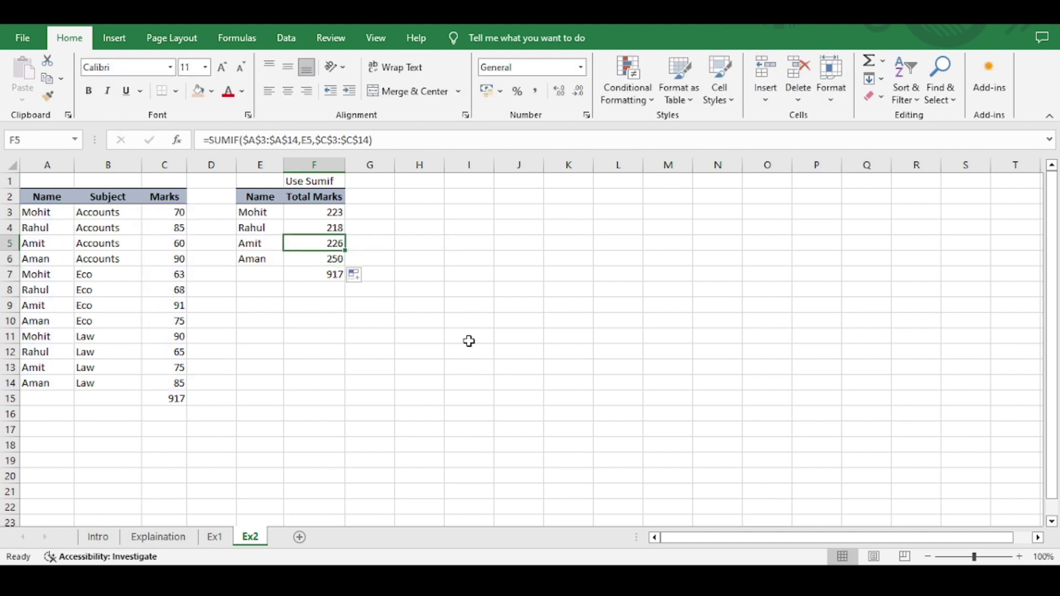
{"action": "key", "text": "Up"}
{"action": "key", "text": "F2"}
{"action": "key", "text": "Escape"}
{"action": "key", "text": "Up"}
{"action": "key", "text": "F2"}
{"action": "key", "text": "Escape"}
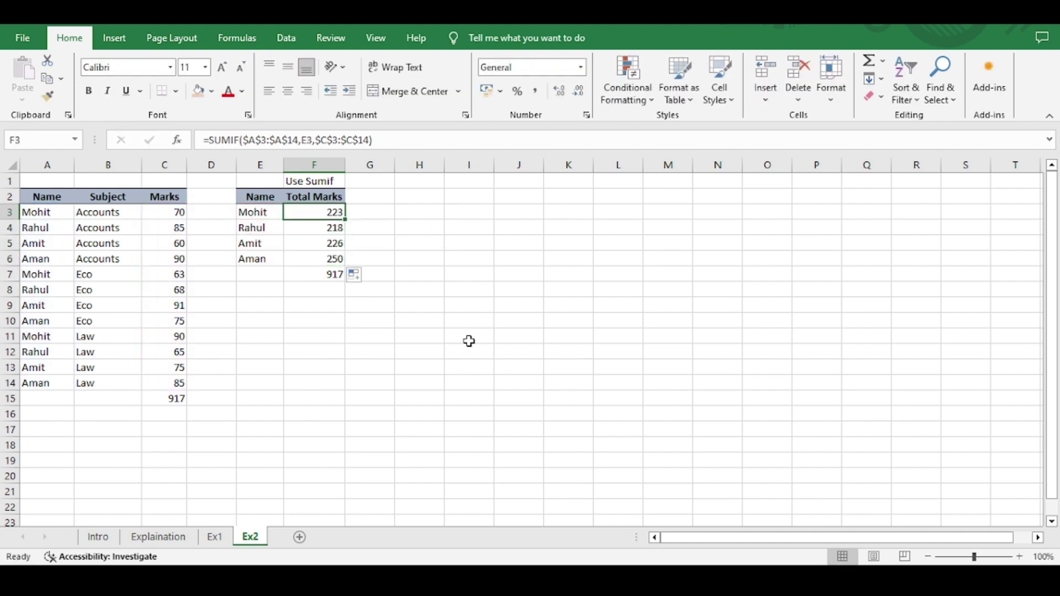
{"action": "key", "text": "Down"}
{"action": "key", "text": "Down"}
{"action": "key", "text": "Down"}
{"action": "key", "text": "Down"}
{"action": "key", "text": "Up"}
{"action": "key", "text": "Up"}
{"action": "key", "text": "Up"}
{"action": "key", "text": "Up"}
Make the Total Marks sum in F7 bold
{"action": "key", "text": "Down"}
{"action": "key", "text": "Down"}
{"action": "key", "text": "Down"}
{"action": "key", "text": "Down"}
{"action": "key", "text": "ctrl+b"}
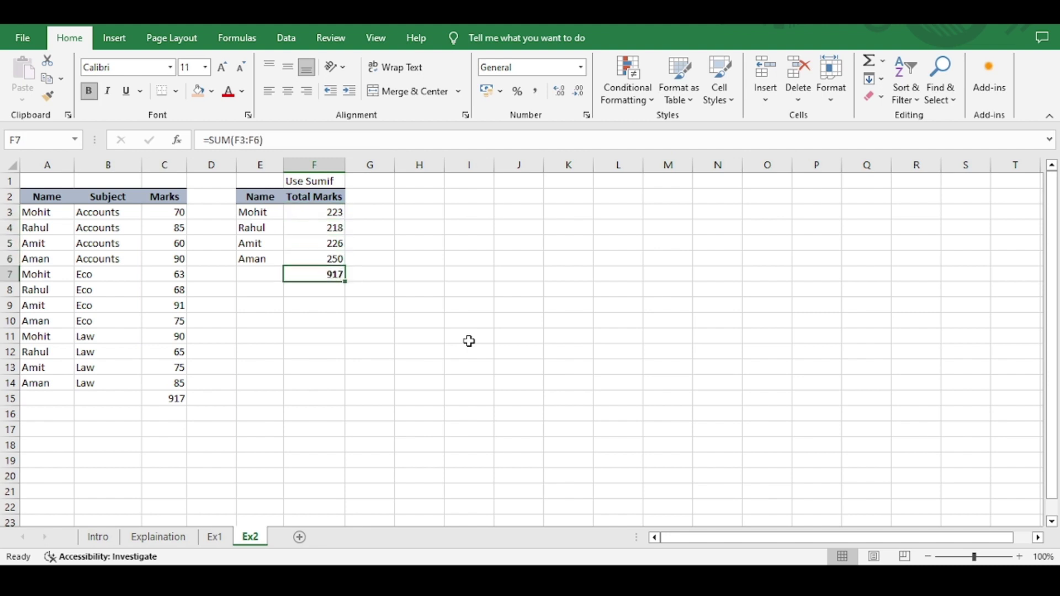
Make the Marks column total in C15 bold
{"action": "key", "text": "Left"}
{"action": "key", "text": "Left"}
{"action": "key", "text": "Left"}
{"action": "key", "text": "ctrl+Down"}
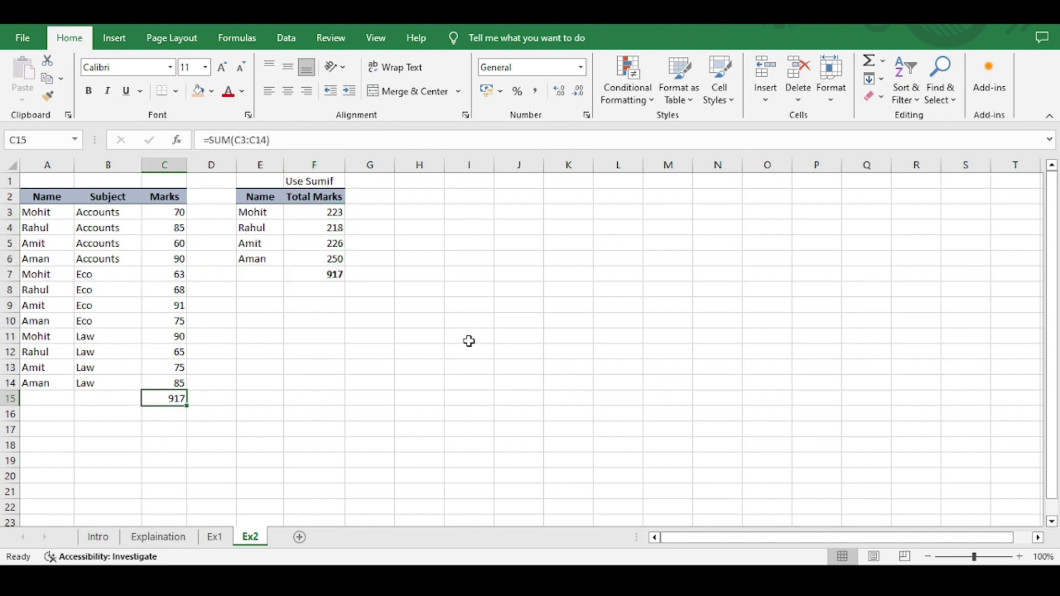
{"action": "key", "text": "ctrl+b"}
Review the SUMIF formulas in F3:F6, the name range A3:A14 they search, and the sum in F7
{"action": "key", "text": "Up"}
{"action": "key", "text": "Up"}
{"action": "key", "text": "Up"}
{"action": "key", "text": "Right"}
{"action": "key", "text": "Right"}
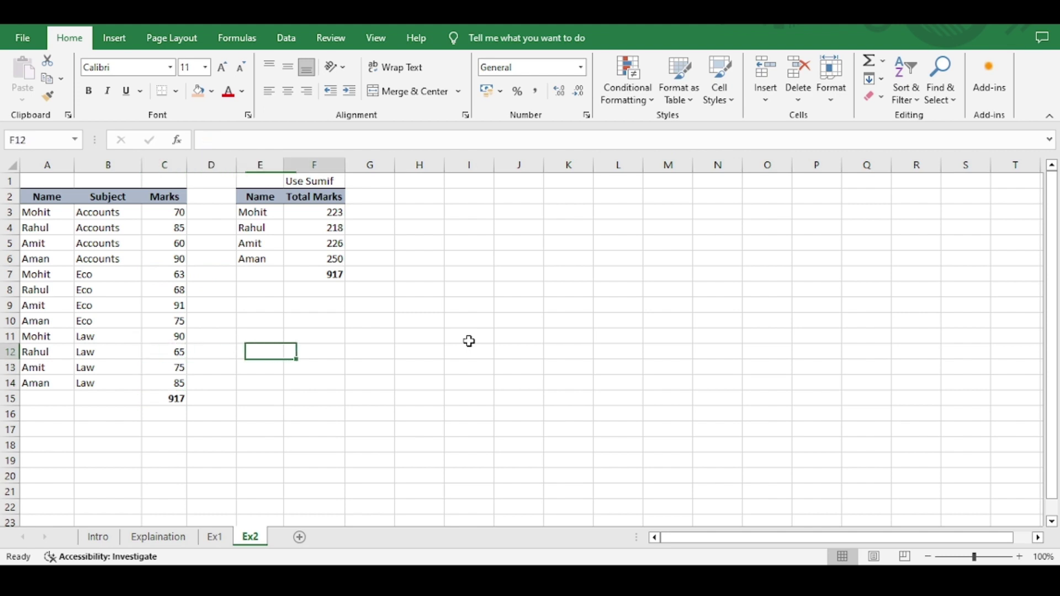
{"action": "key", "text": "Up"}
{"action": "key", "text": "Up"}
{"action": "key", "text": "Up"}
{"action": "key", "text": "Up"}
{"action": "key", "text": "Up"}
{"action": "key", "text": "Up"}
{"action": "key", "text": "Up"}
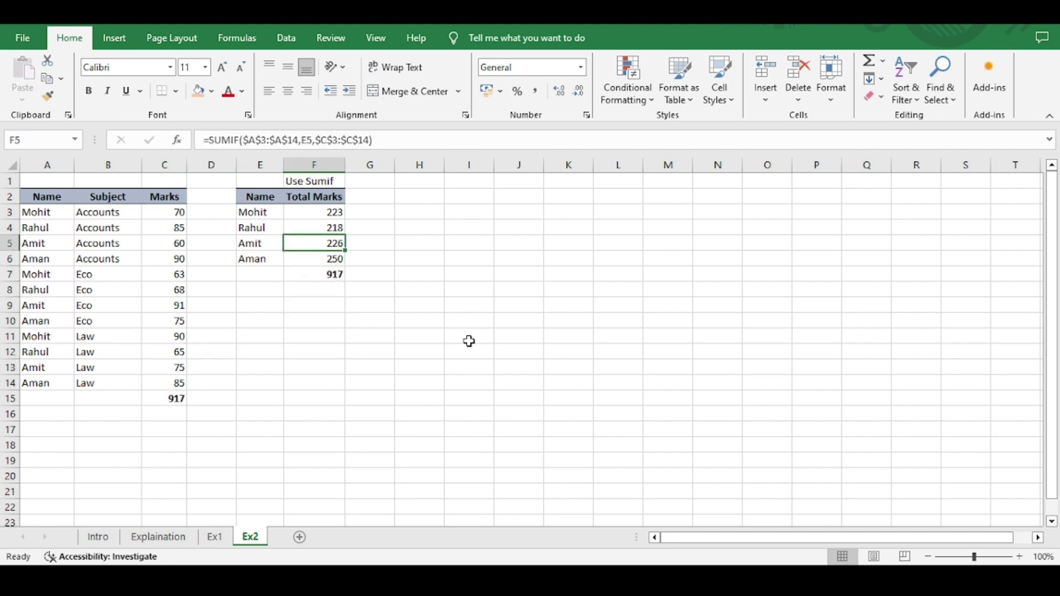
{"action": "key", "text": "Up"}
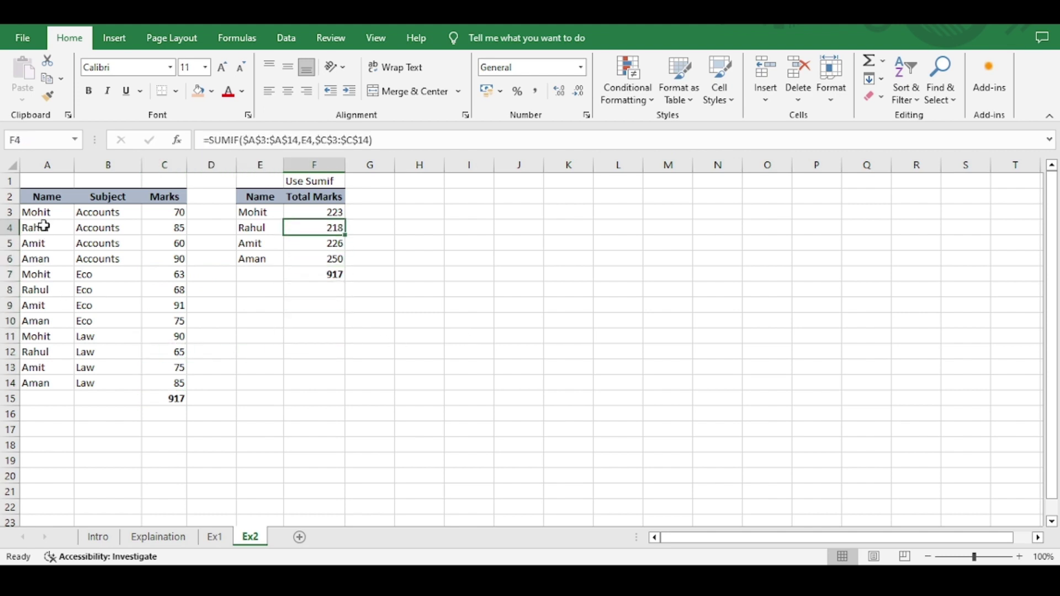
{"action": "left_click_drag", "start_coordinate": [46, 211], "coordinate": [46, 388]}
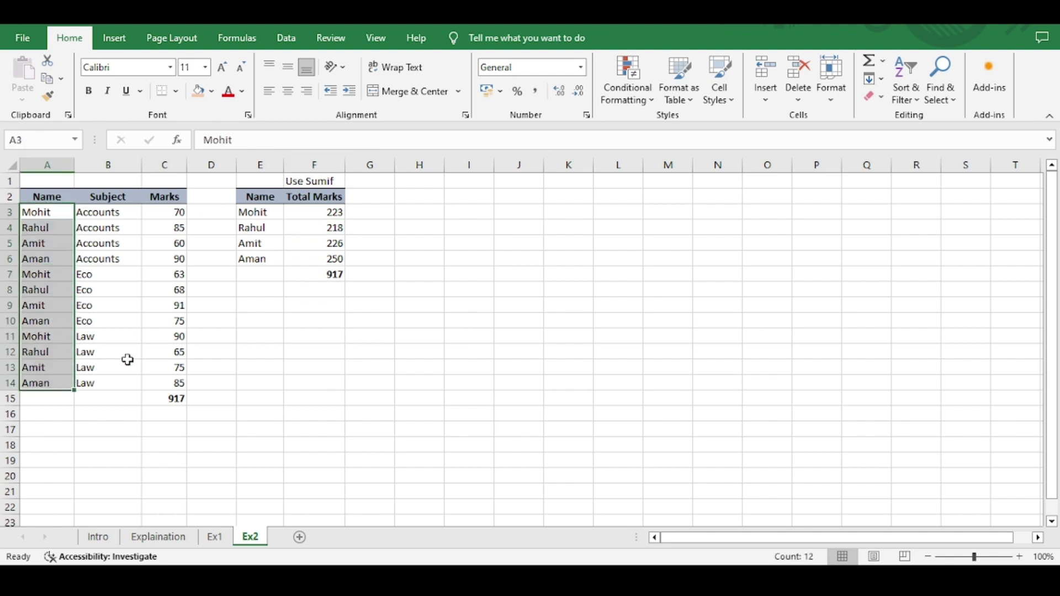
{"action": "left_click", "coordinate": [304, 227]}
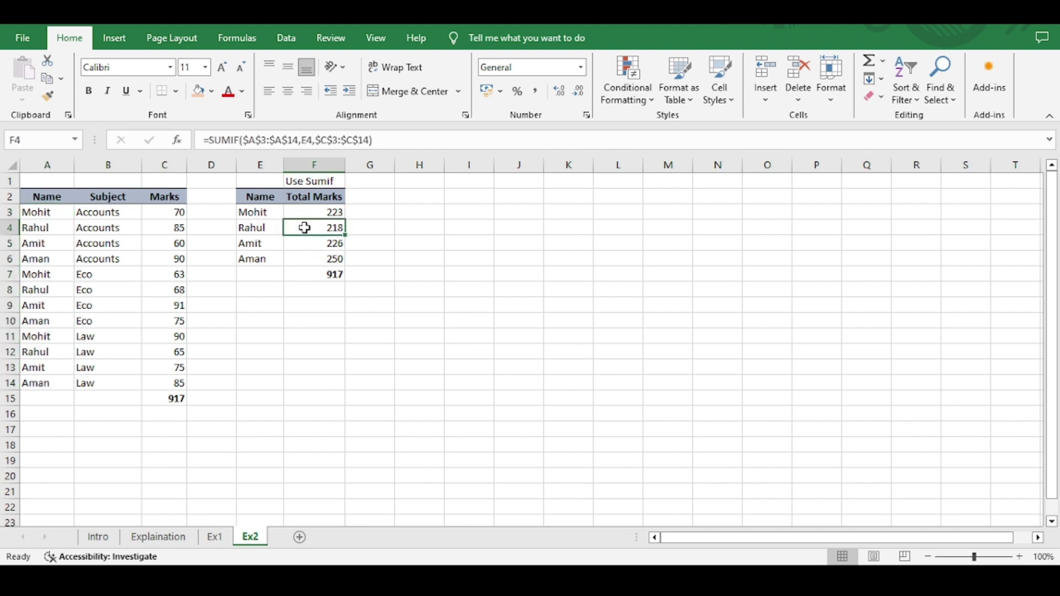
{"action": "left_click", "coordinate": [316, 211]}
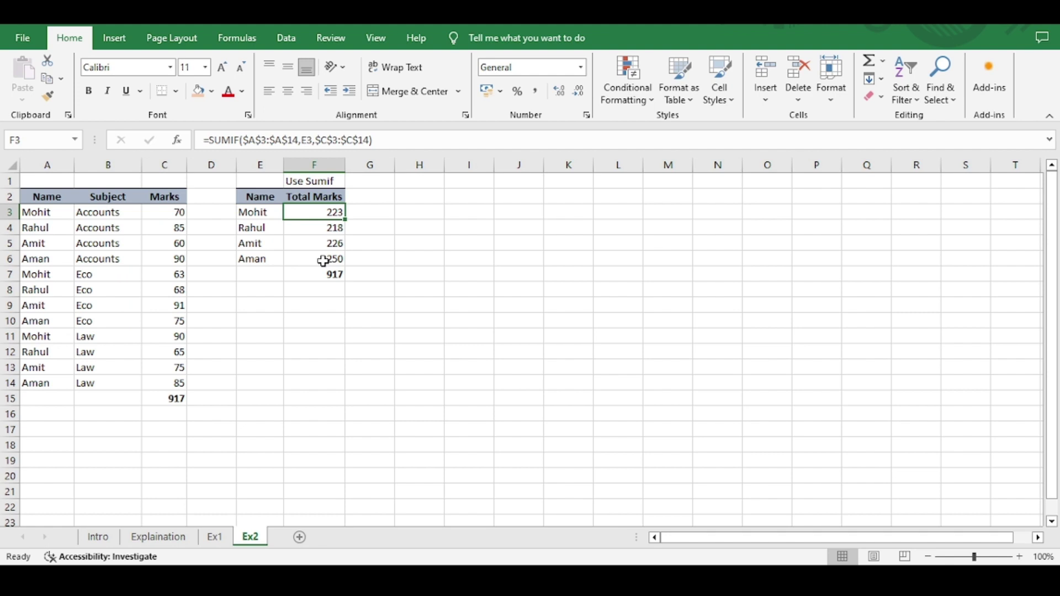
{"action": "key", "text": "Down"}
{"action": "key", "text": "Down"}
{"action": "key", "text": "Down"}
{"action": "key", "text": "Down"}
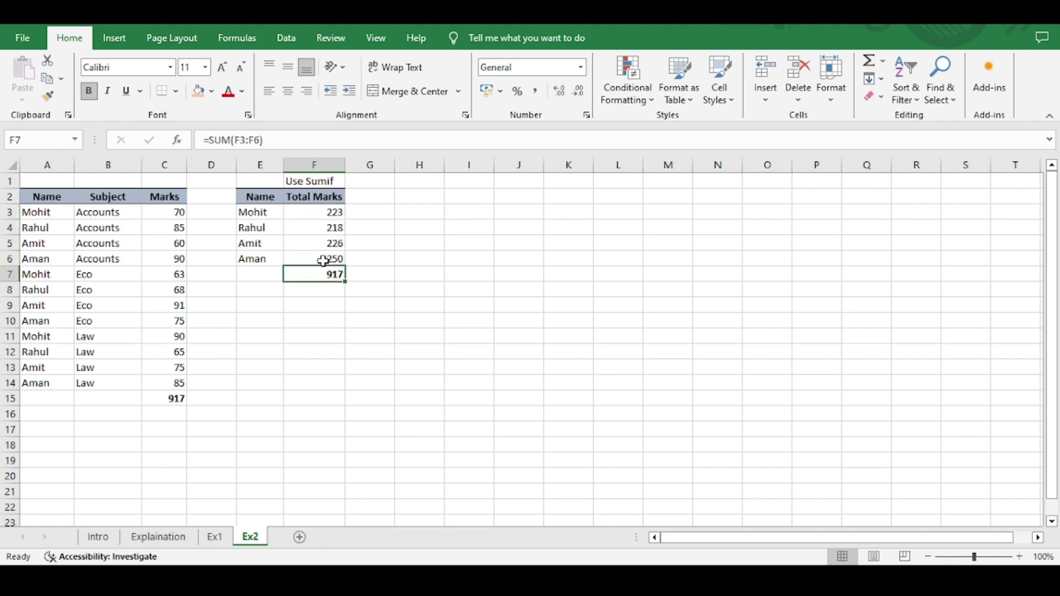